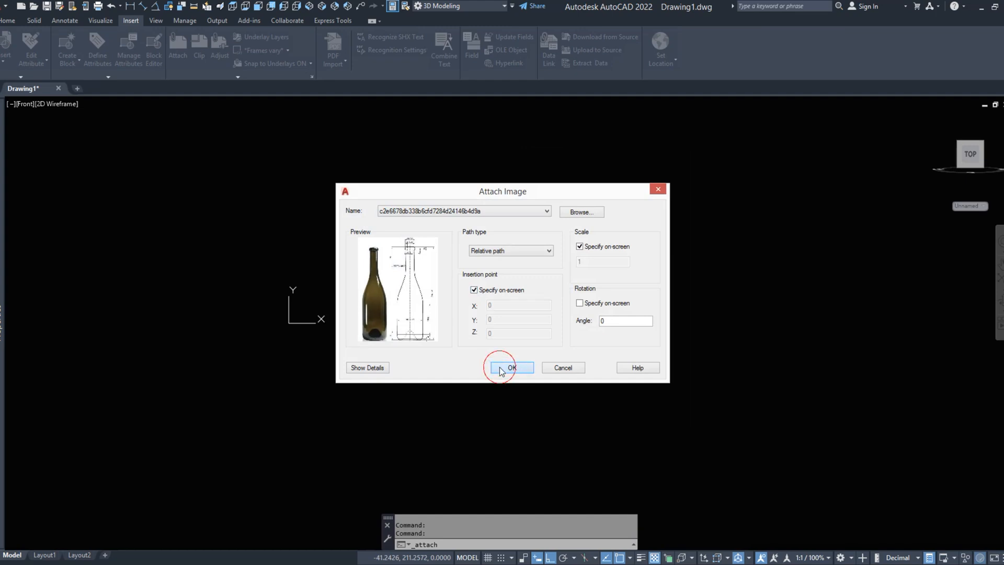
Step: Attach the bottle reference image at a freely picked insertion point, keeping the default scale factor of 1
left_click(453, 321)
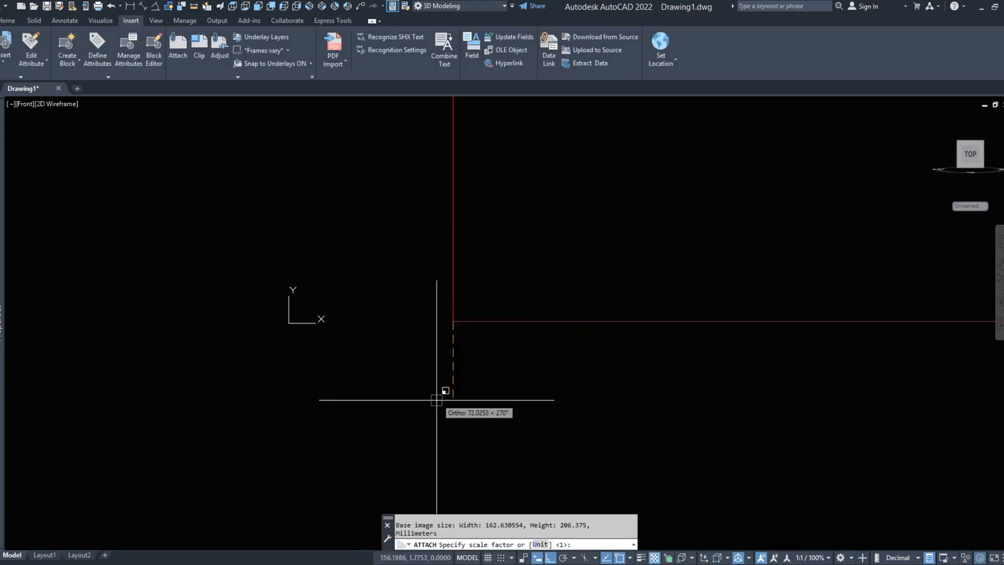
key("Return")
scroll(372, 361, "down", 10)
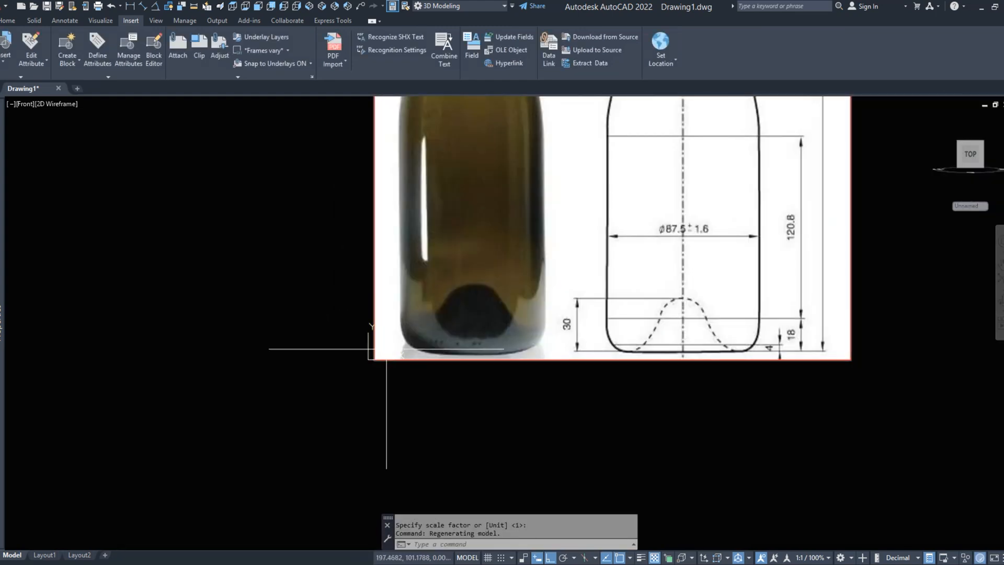
scroll(428, 350, "up", 2)
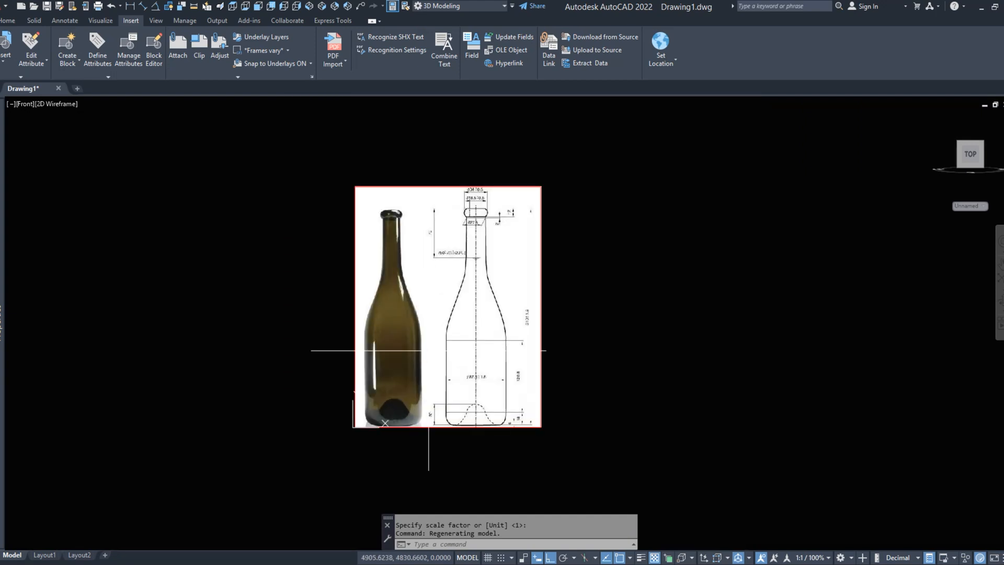
Step: Draw a vertical line 70 mm long downward from the upper end of the bottle neck's 70 dimension
type("l")
key("space")
scroll(485, 429, "up", 2)
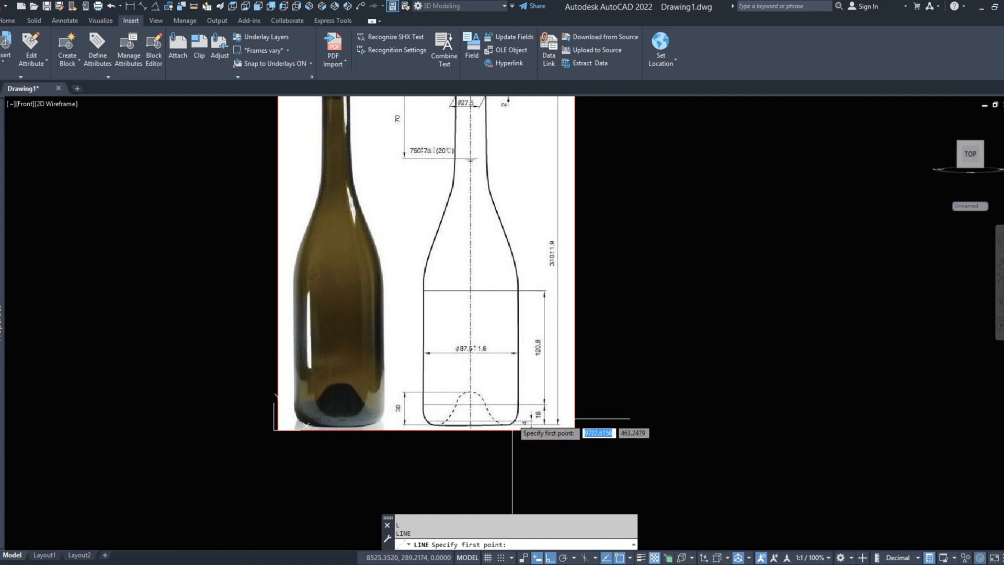
middle_click_drag(511, 430, 500, 484)
scroll(409, 127, "up", 6)
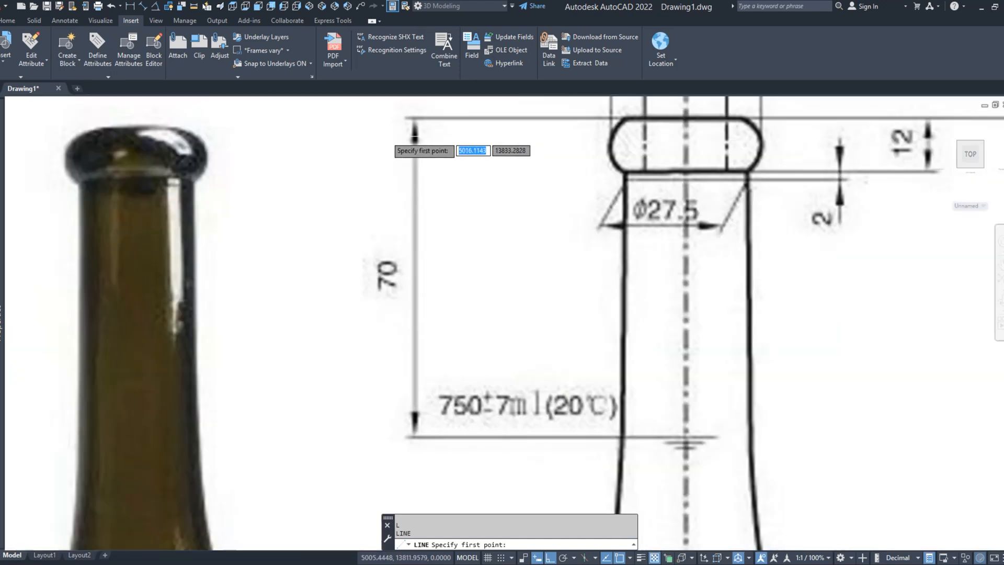
left_click(396, 115)
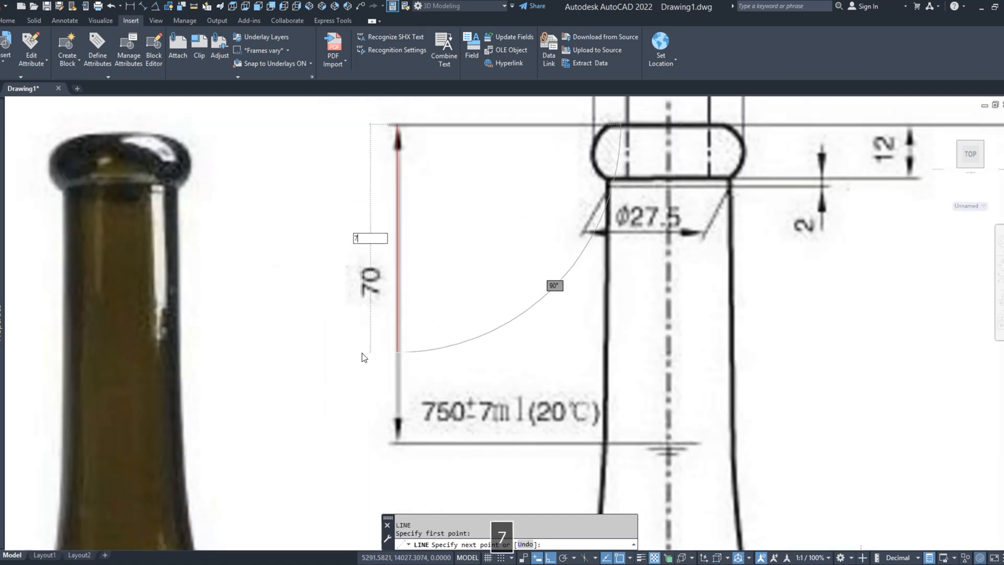
key("Return")
right_click(386, 306)
left_click(403, 318)
scroll(387, 245, "down", 4)
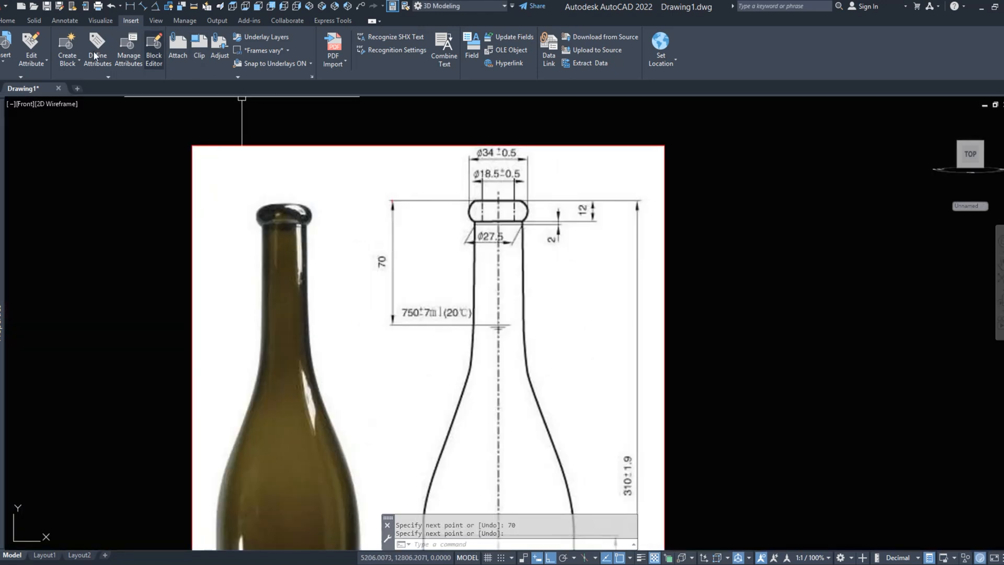
Step: Scale the image by reference from the upper end of the 70 dimension, setting its span to 70, and delete the helper line
left_click(7, 20)
left_click(294, 64)
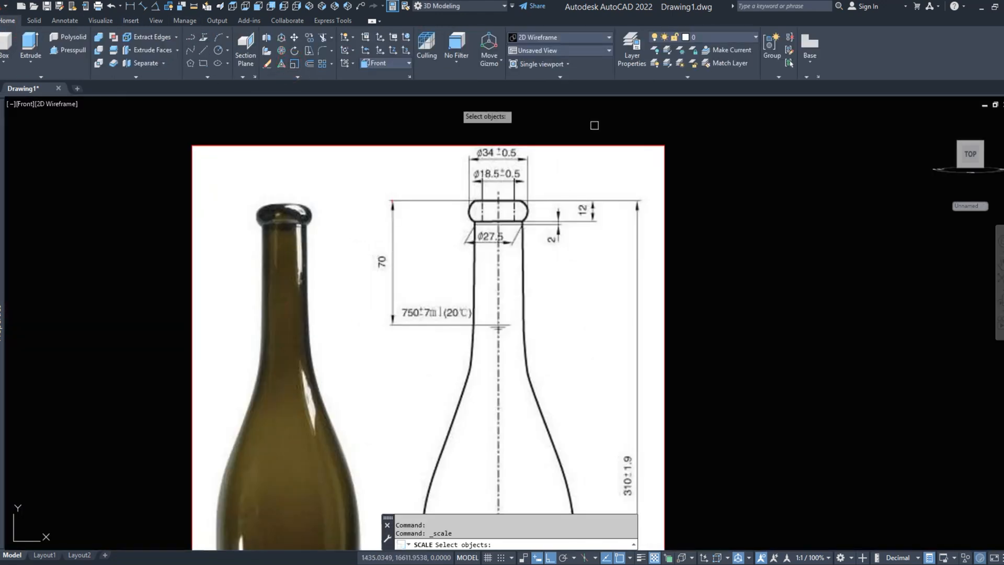
left_click(641, 163)
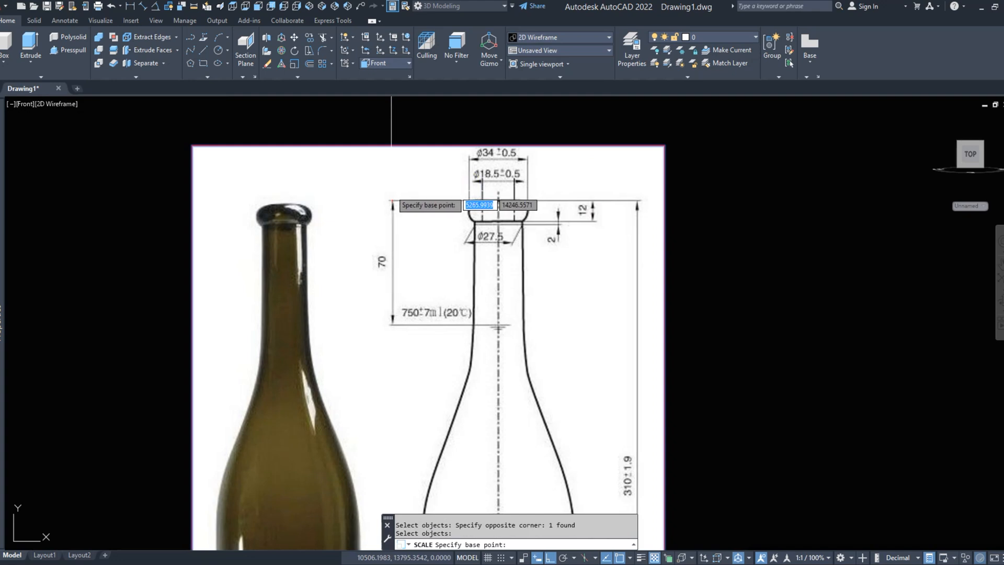
scroll(391, 201, "up", 7)
left_click(395, 226)
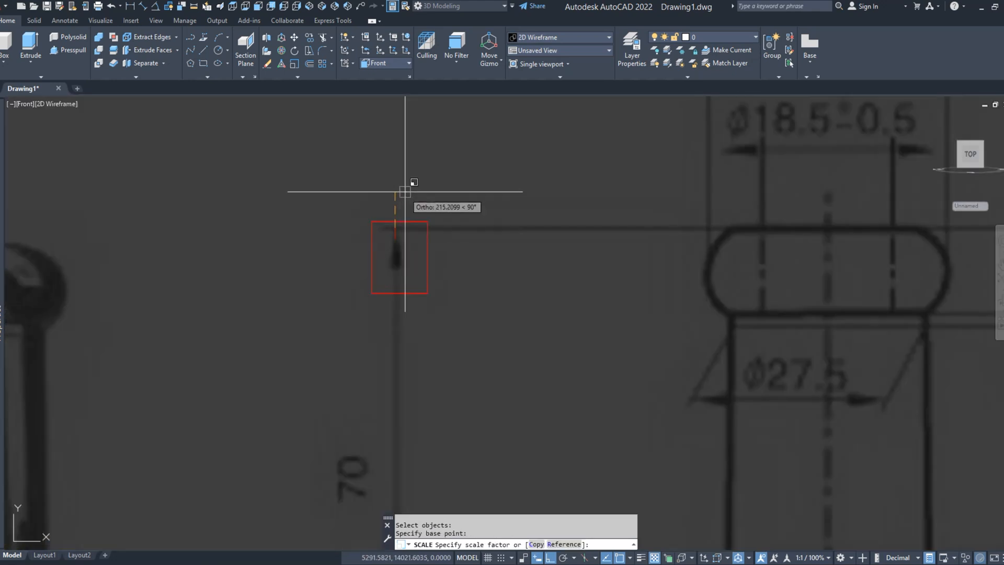
type("r")
key("space")
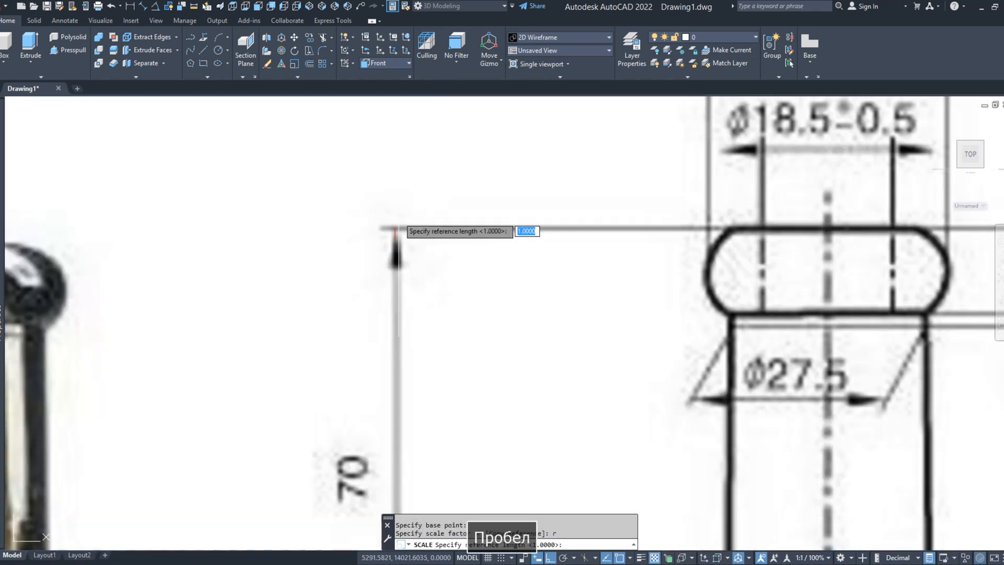
left_click(395, 227)
scroll(395, 225, "down", 4)
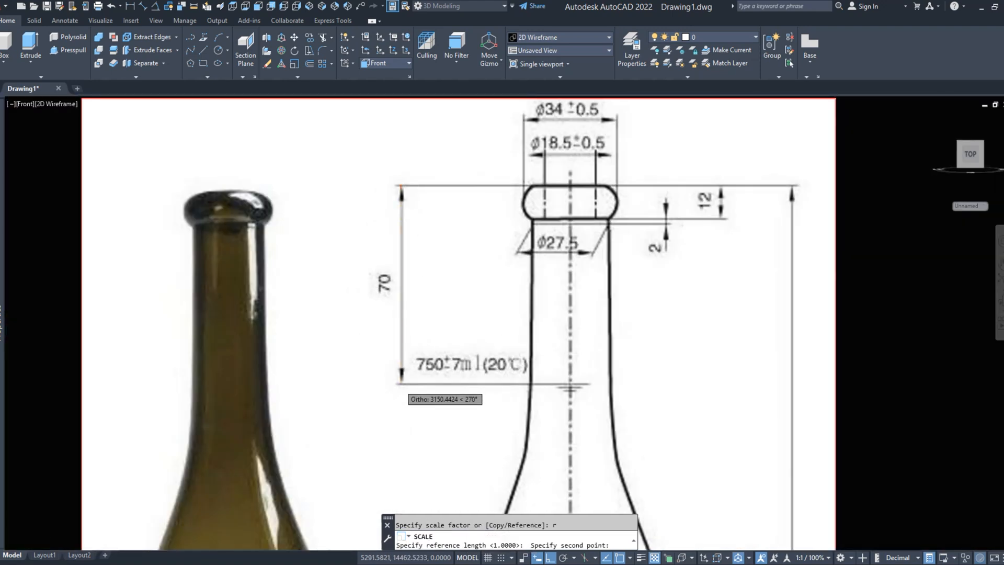
scroll(402, 384, "up", 8)
left_click(401, 383)
scroll(403, 387, "down", 6)
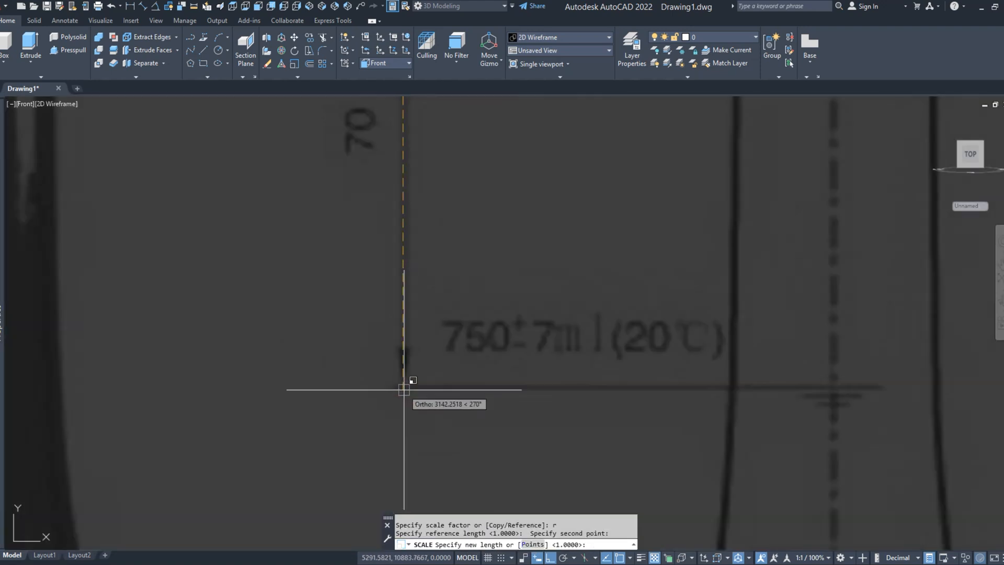
middle_click_drag(404, 208, 405, 359)
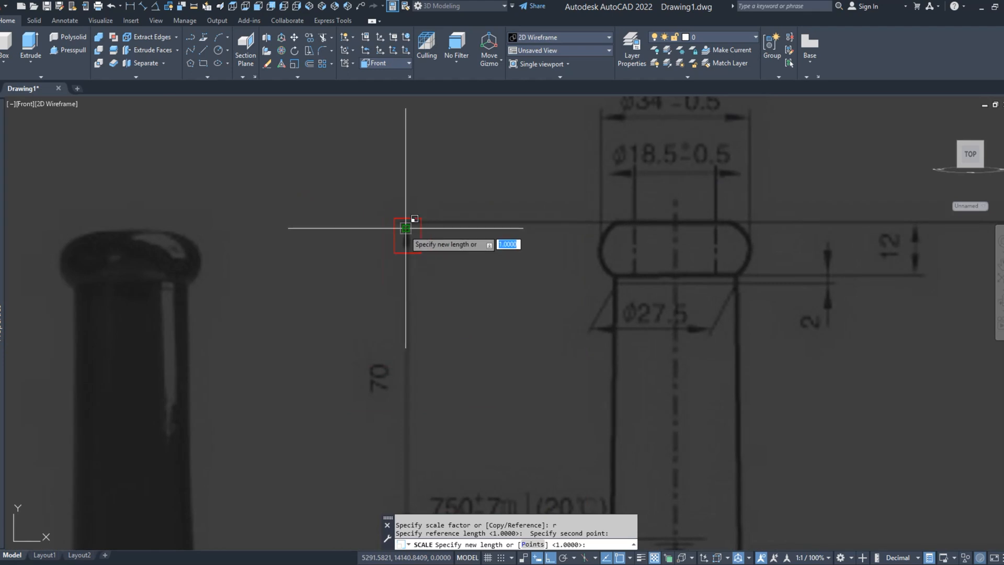
type("70")
key("Return")
left_click(406, 232)
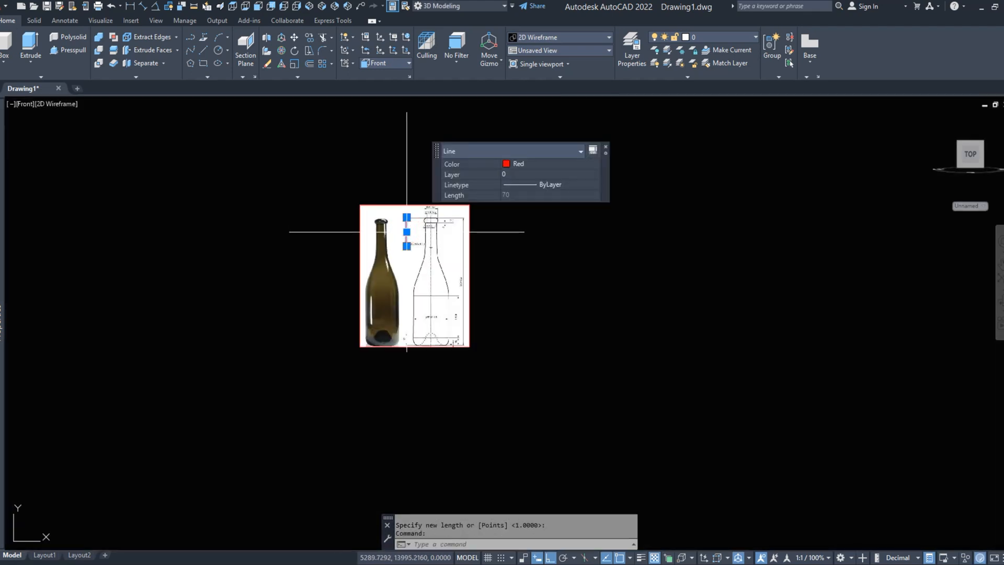
key("Delete")
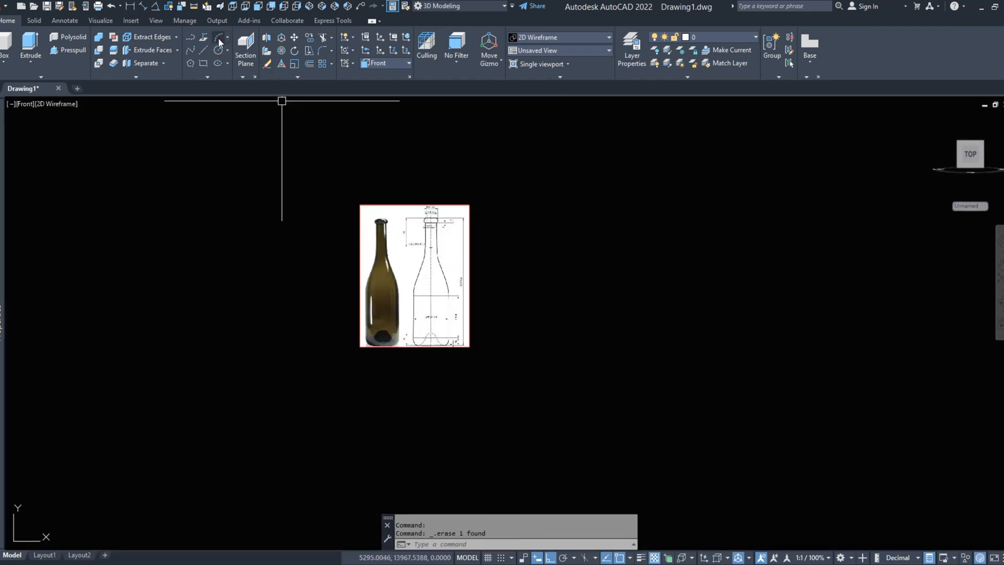
Step: Draw a horizontal line along the bottle's top edge from the centreline to the start of the left rim curve
scroll(442, 272, "up", 4)
type("l")
key("space")
scroll(419, 130, "up", 6)
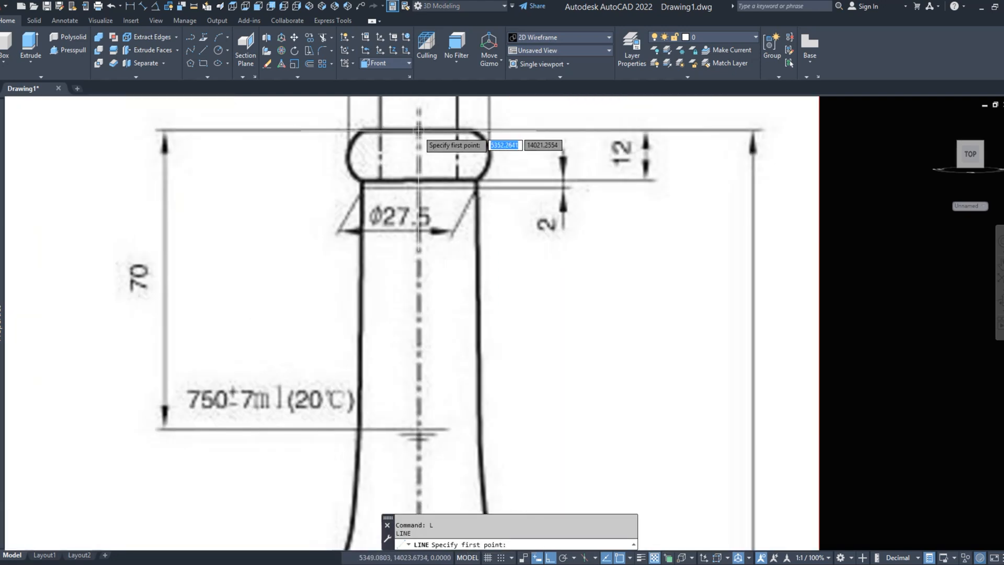
left_click(418, 131)
scroll(384, 128, "up", 5)
right_click(325, 156)
left_click(345, 172)
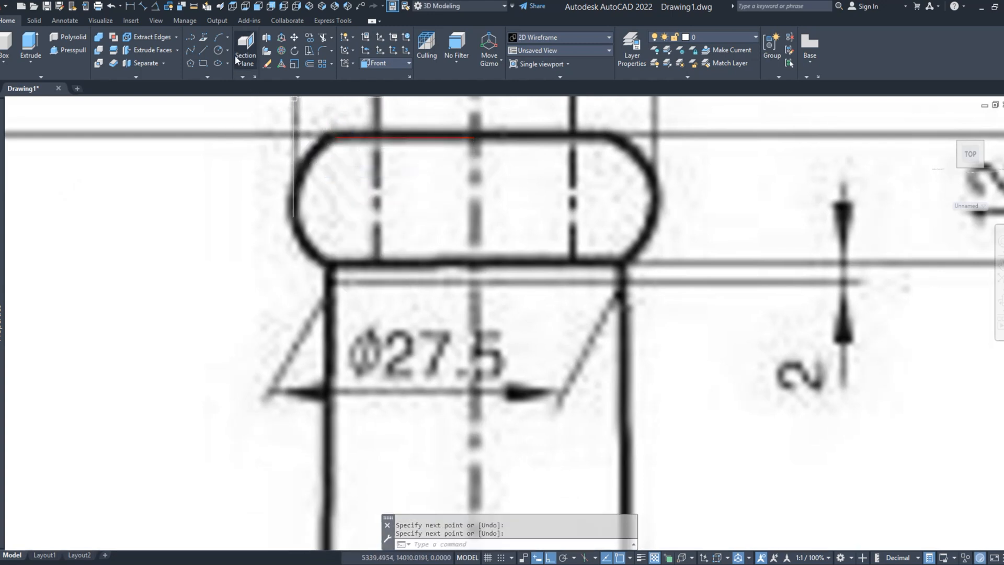
Step: Trace the rounded left side of the rim with a three-point arc from the top line to the rim's lower corner
left_click(222, 39)
left_click(335, 137)
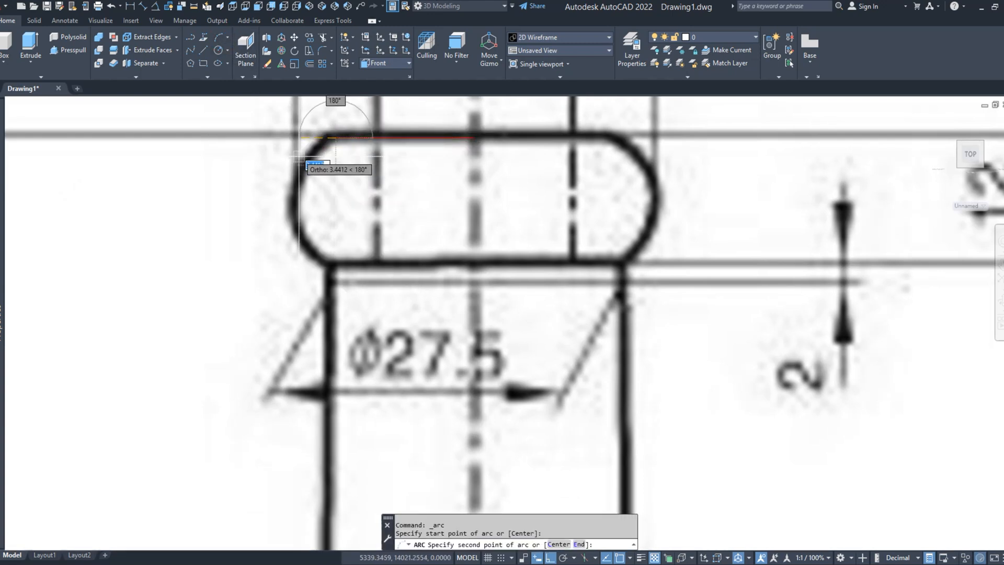
key("F8")
left_click(293, 201)
left_click(329, 264)
Step: Draw a vertical line with Ortho on from the rim's lower-left corner down the left edge of the neck
type("l")
key("space")
left_click(330, 265)
scroll(356, 200, "down", 2)
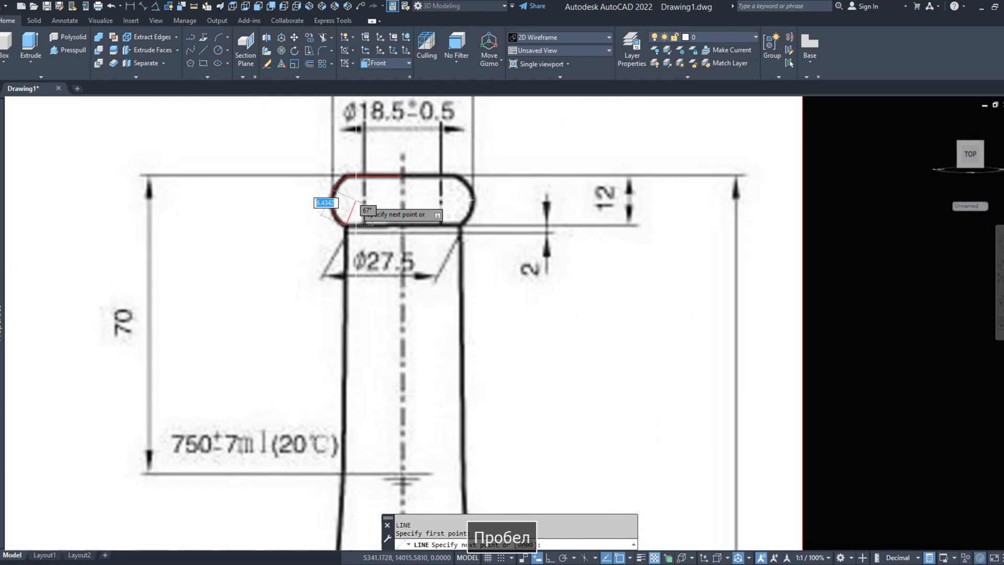
key("F8")
middle_click_drag(345, 439, 358, 277)
left_click(358, 272)
right_click(367, 329)
key("Escape")
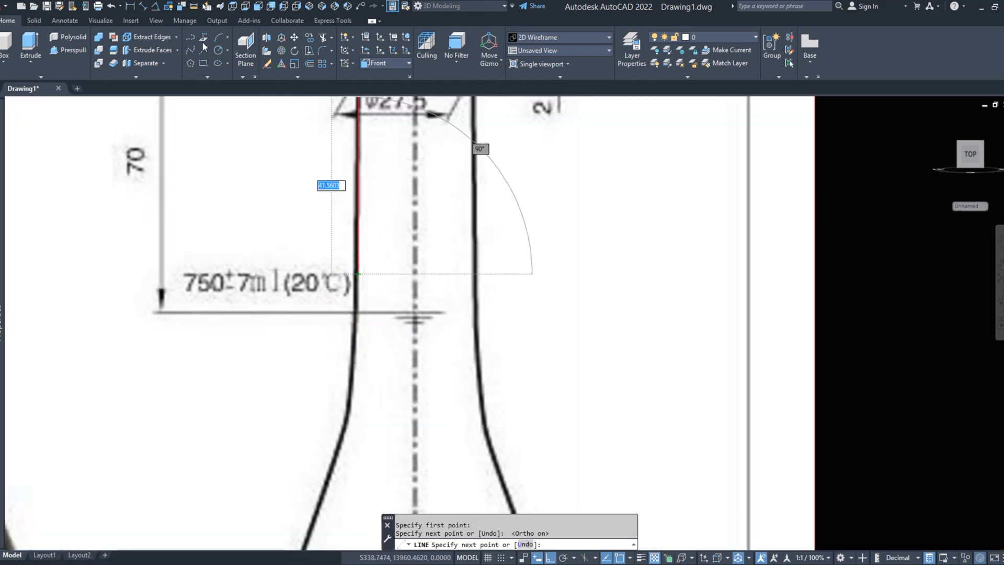
Step: Trace the bend at the base of the neck's left edge with a three-point arc starting at the neck line's end
left_click(359, 272)
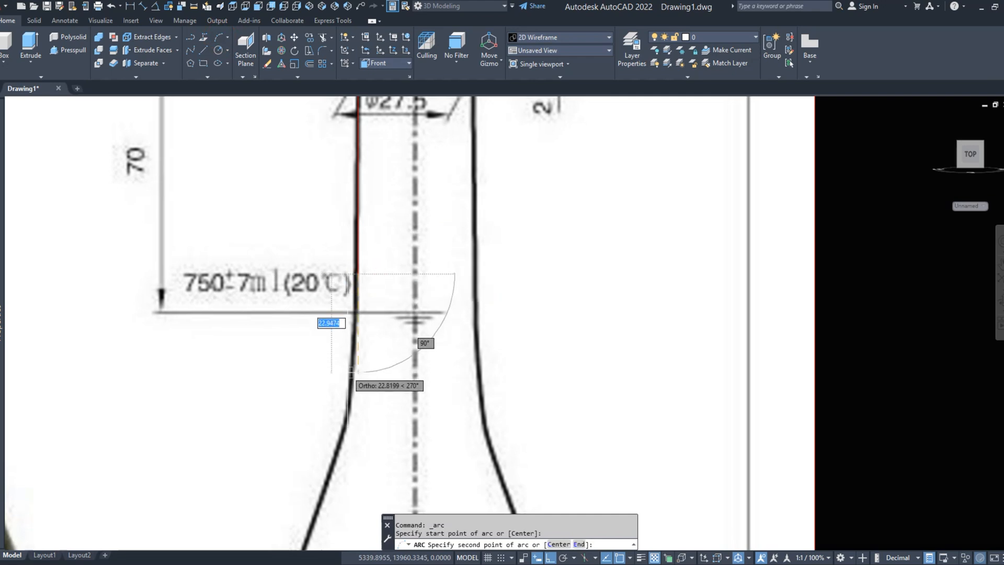
key("F8")
left_click(351, 381)
left_click(339, 444)
Step: Continue the profile with a three-point arc along the sloping left shoulder from the end of the neck arc
middle_click_drag(337, 443, 387, 264)
right_click(387, 264)
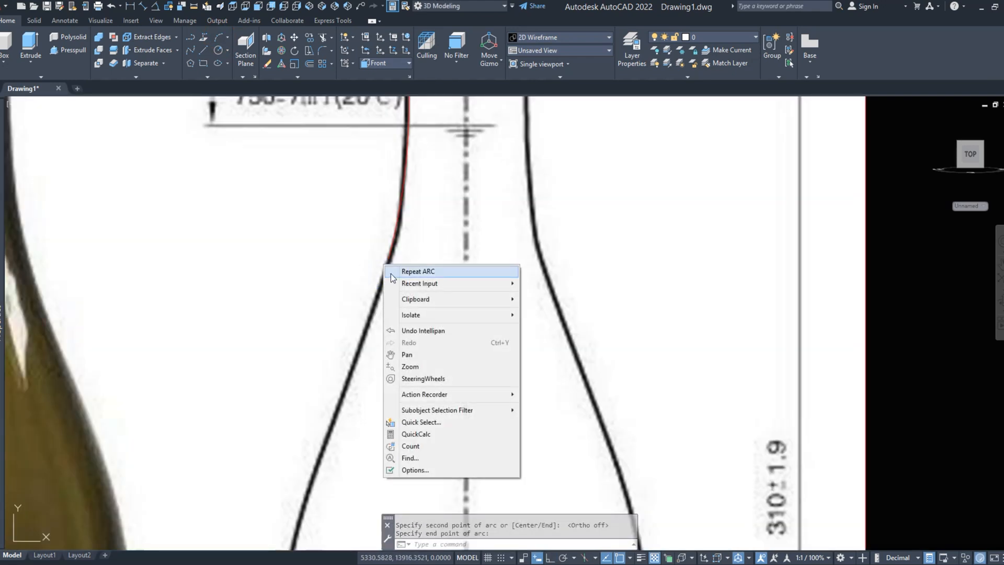
left_click(418, 271)
left_click(388, 258)
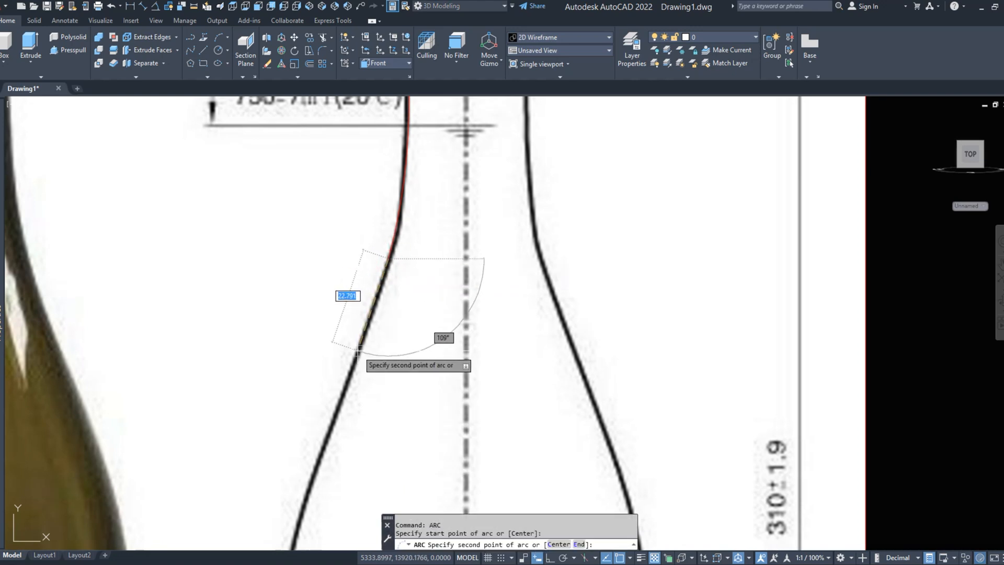
left_click(358, 349)
mouse_move(337, 442)
middle_mouse_down()
mouse_move(345, 345)
mouse_move(355, 347)
middle_mouse_up()
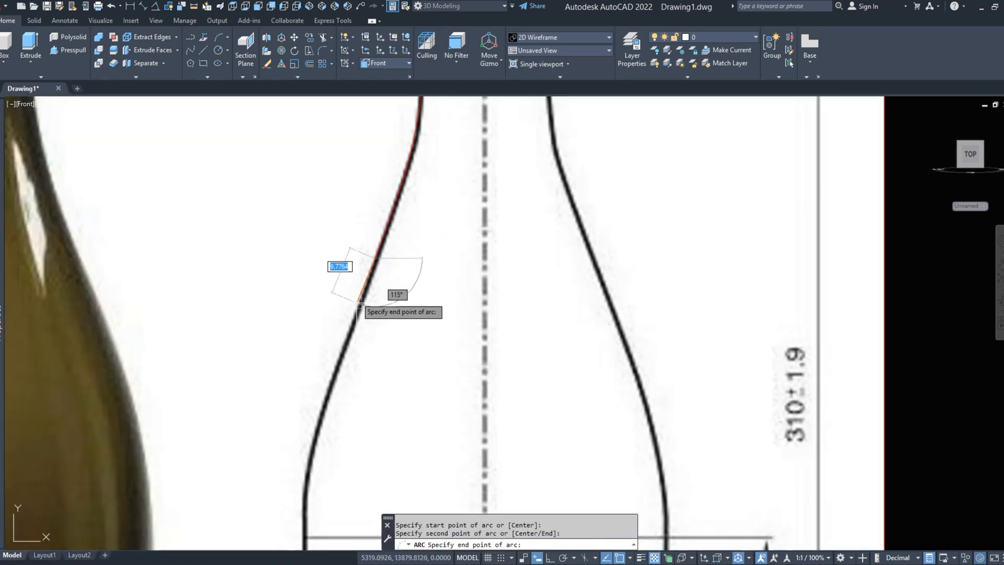
left_click(338, 368)
Step: Trace the lower left shoulder with a three-point arc curving from the previous arc's end into the straight body side
middle_click_drag(338, 369, 340, 219)
right_click(342, 220)
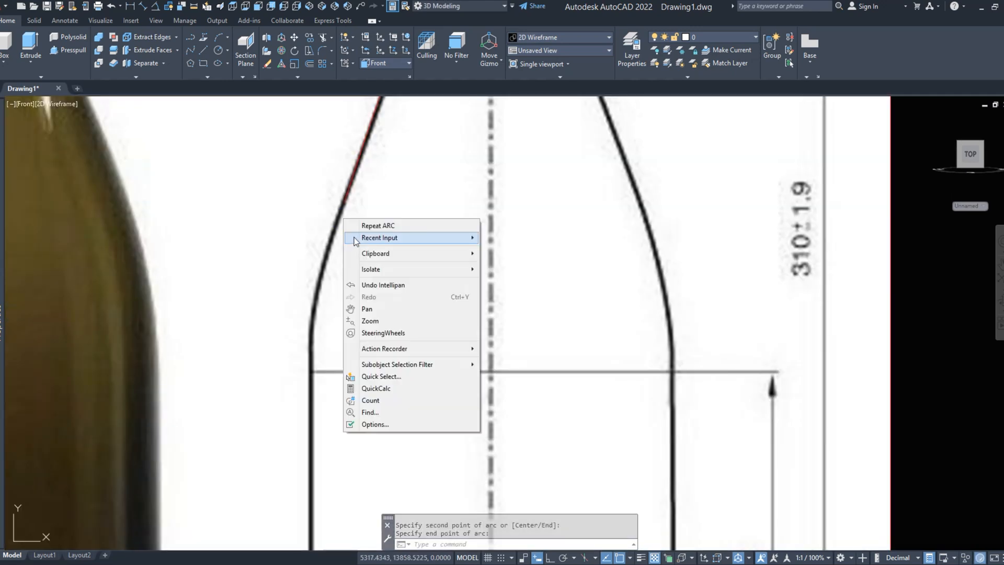
left_click(355, 225)
left_click(342, 199)
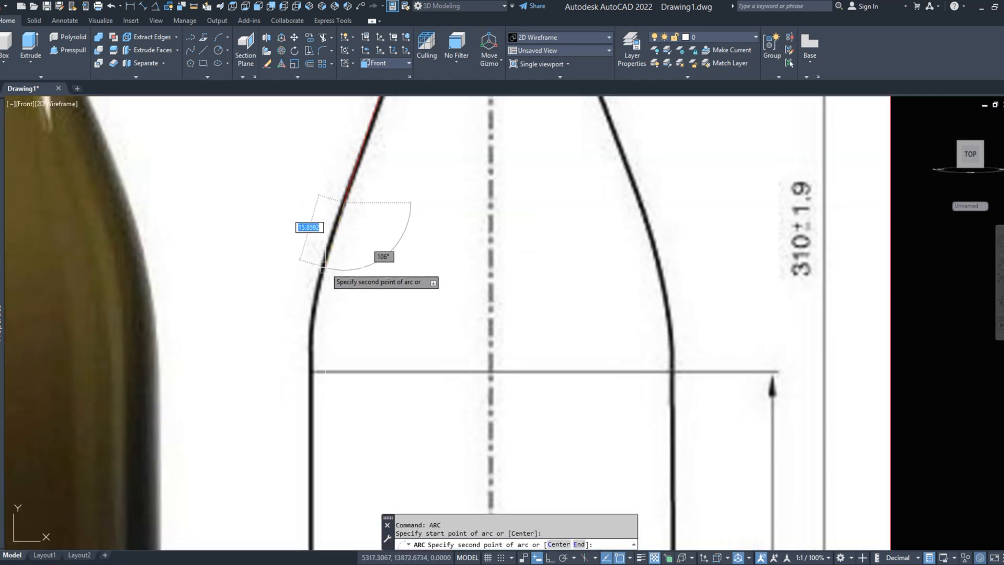
left_click(312, 317)
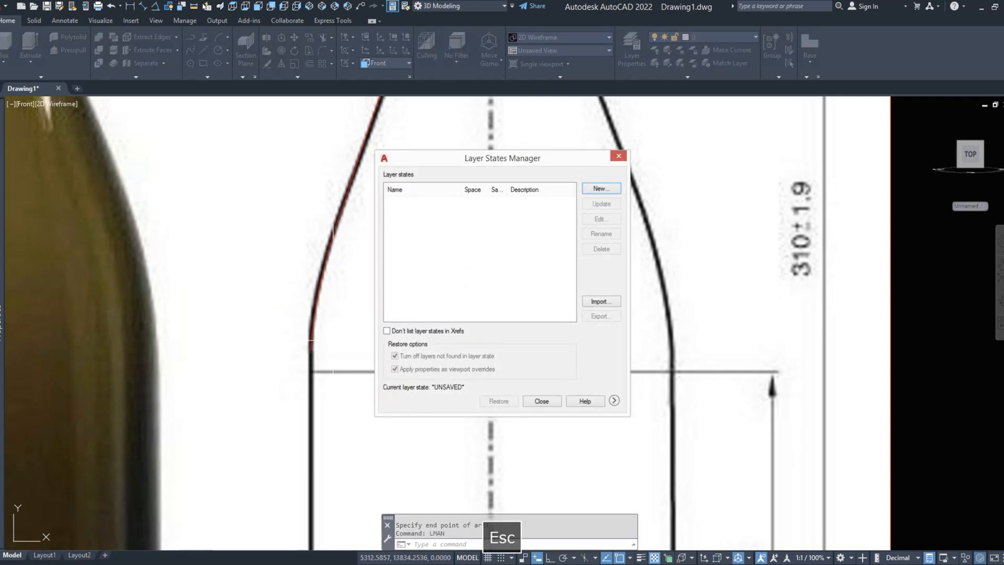
Step: Draw a vertical line about 110 mm long down the body's left side from the shoulder arc to the bottom corner curve
key("Escape")
type("l")
key("space")
left_click(313, 370)
scroll(334, 262, "down", 4)
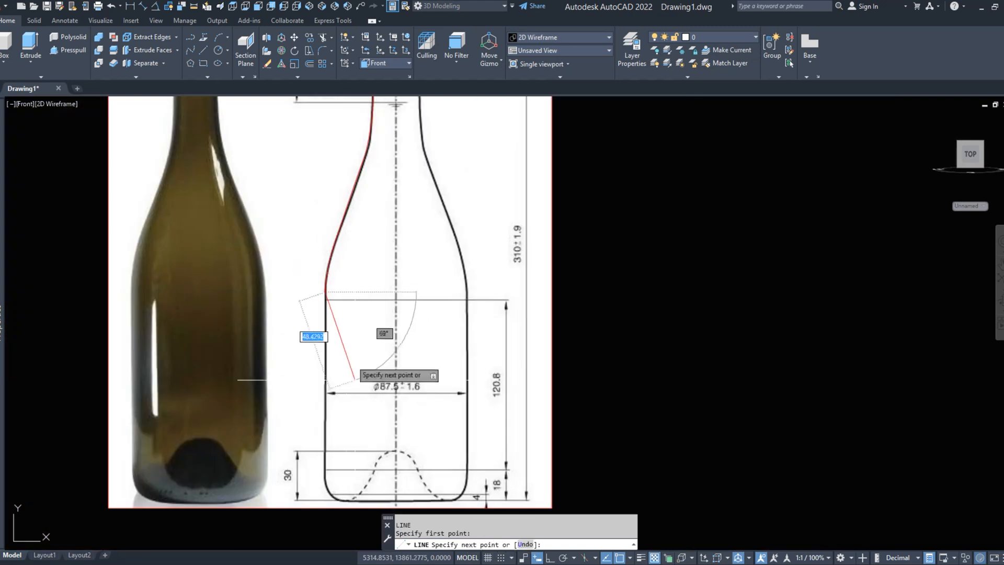
key("F8")
scroll(325, 470, "up", 4)
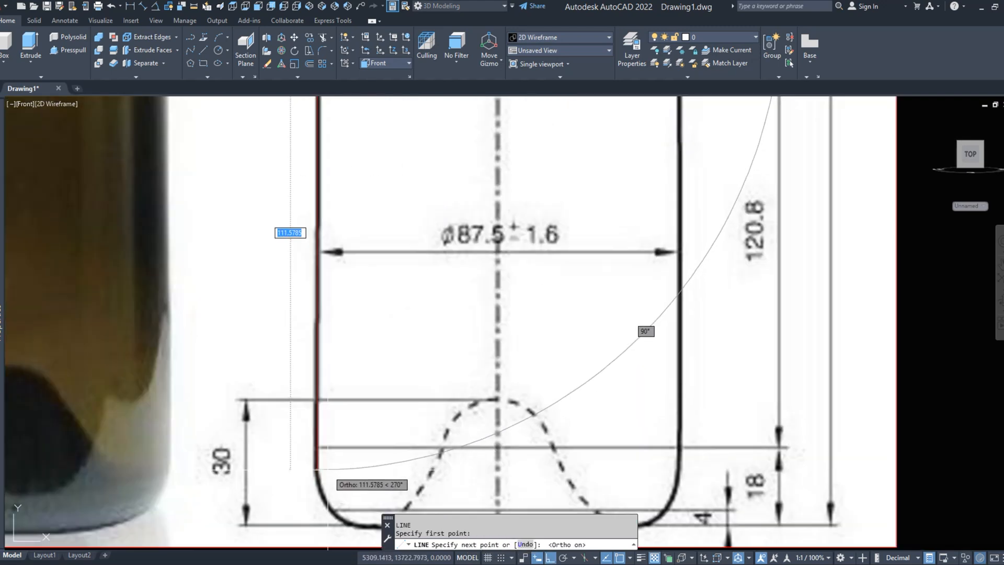
left_click(316, 464)
right_click(324, 463)
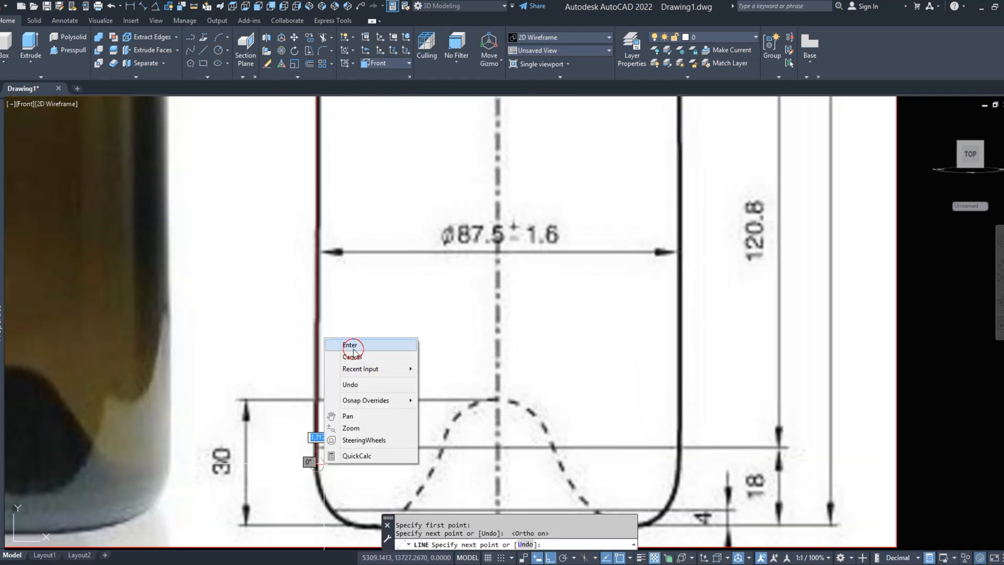
left_click(354, 347)
Step: Trace the bottle's rounded lower-left corner with a three-point arc from the body line's end to the flat base
middle_click_drag(331, 435, 320, 266)
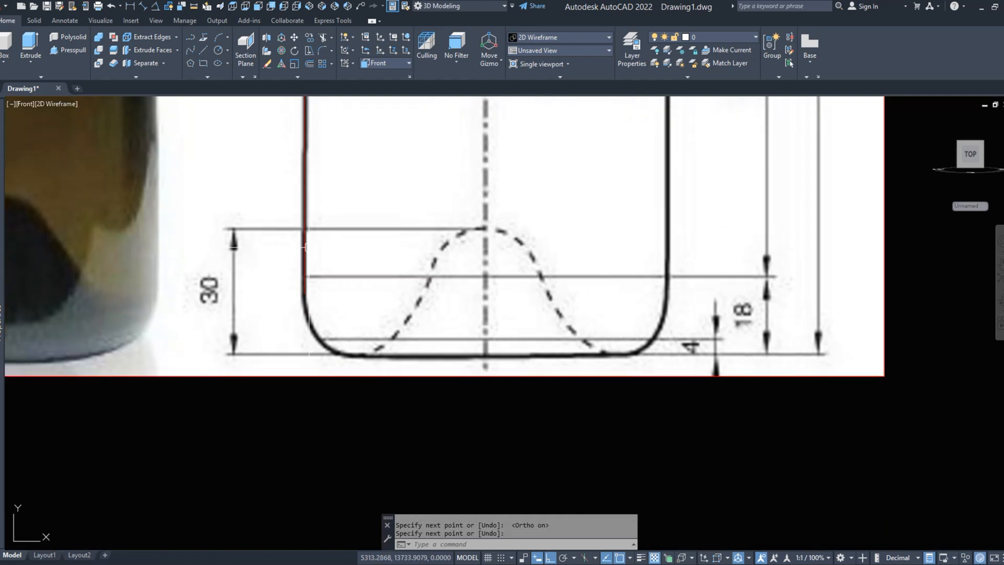
left_click(215, 45)
left_click(306, 293)
scroll(309, 319, "up", 4)
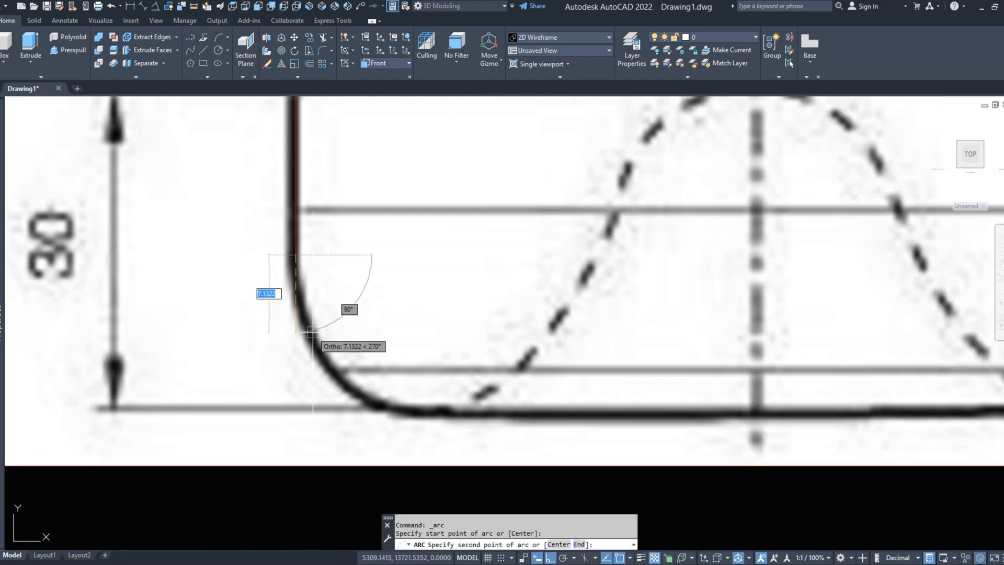
key("F8")
left_click(313, 337)
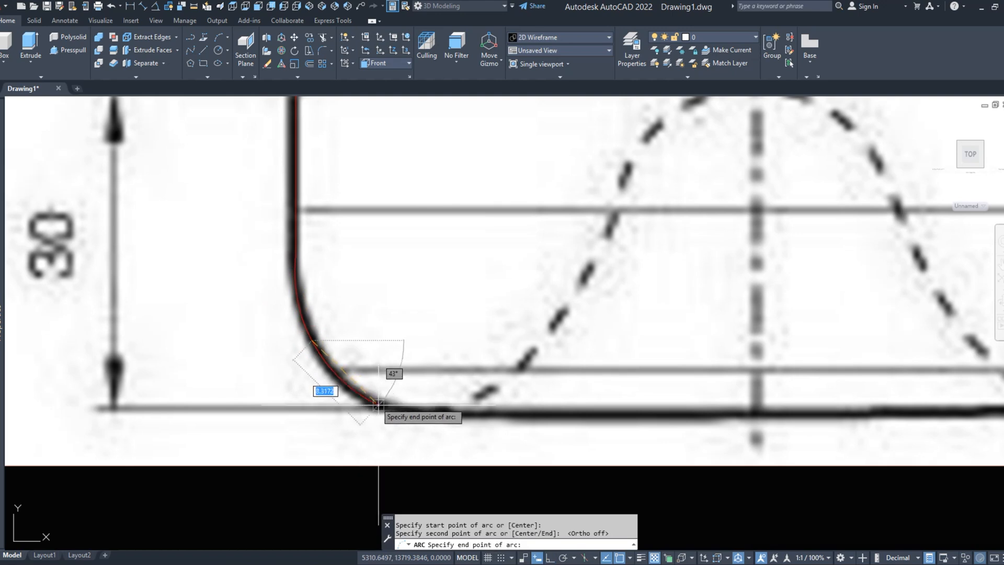
left_click(423, 412)
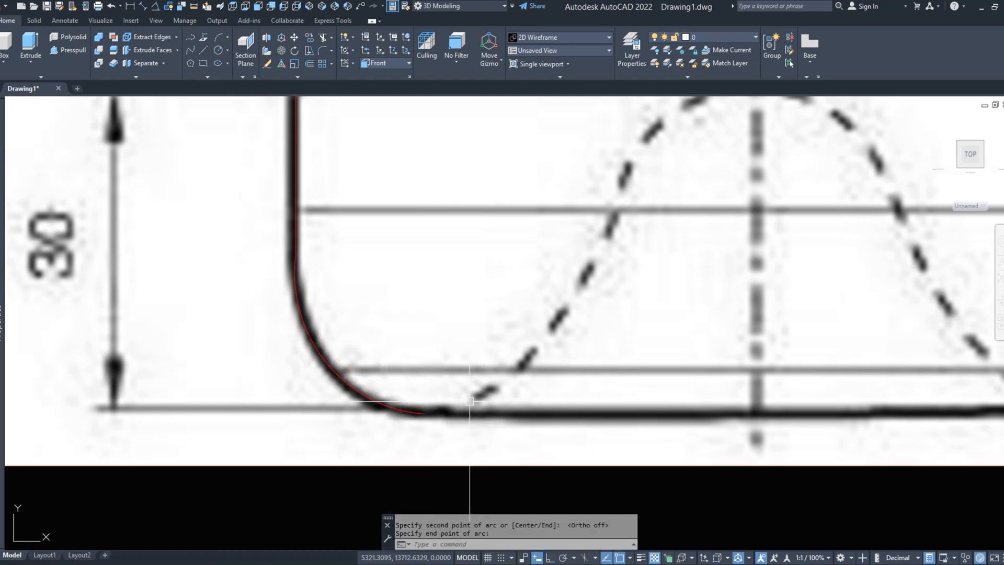
Step: Draw a horizontal base line about 31 mm long from the corner arc's end to the bottle's centre line
key("space")
left_click(425, 413)
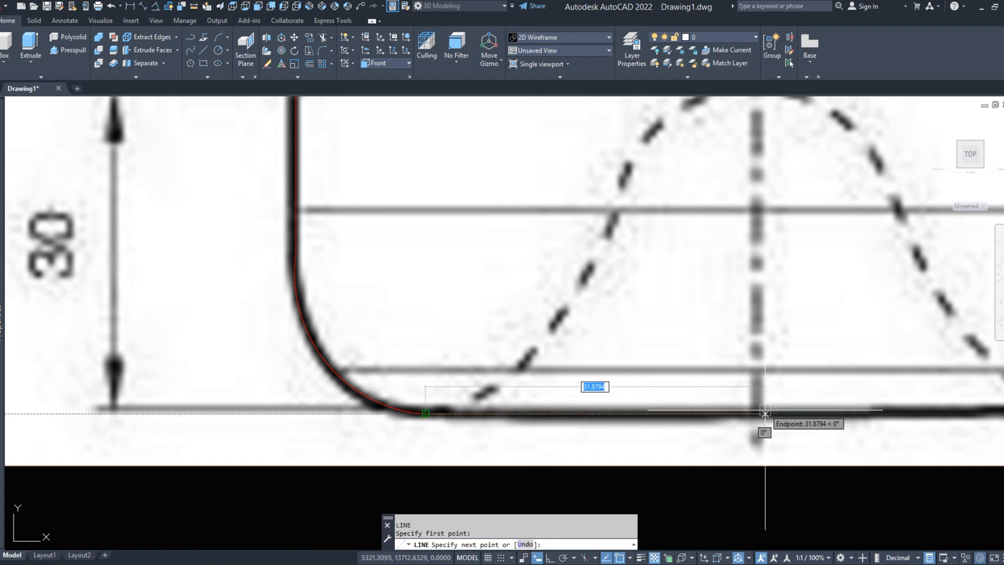
left_click(757, 416)
right_click(766, 416)
left_click(780, 421)
Step: Stretch the upper end of the lower-left corner arc so it meets the straight body line
left_click(305, 285)
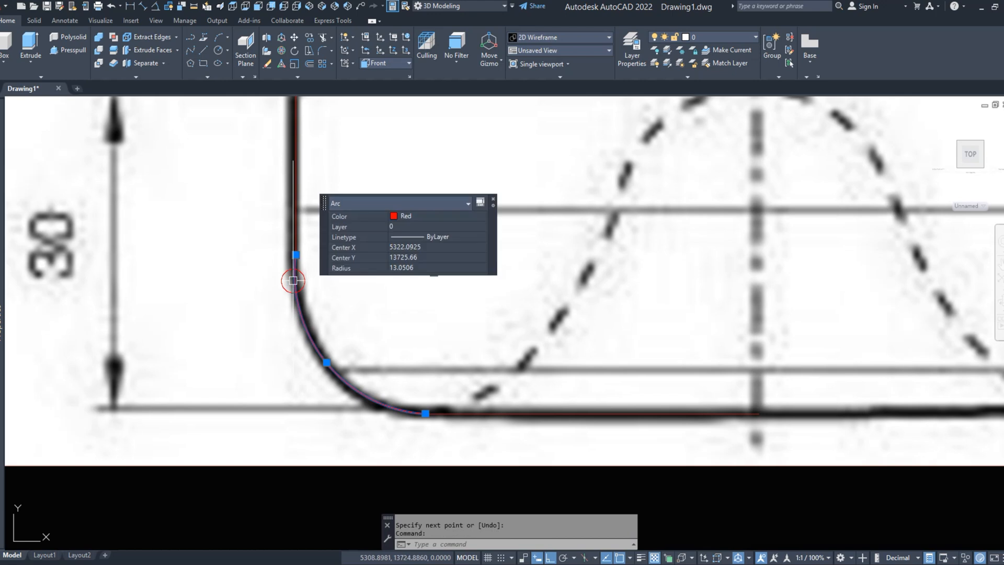
left_click(294, 258)
scroll(299, 282, "up", 4)
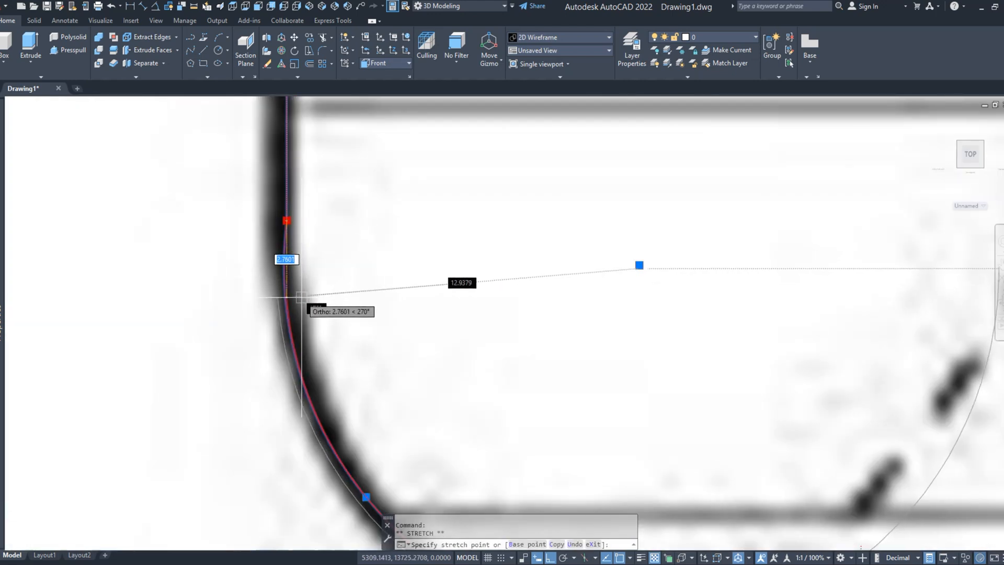
left_click(299, 282)
key("Escape")
scroll(324, 372, "down", 5)
scroll(368, 363, "down", 3)
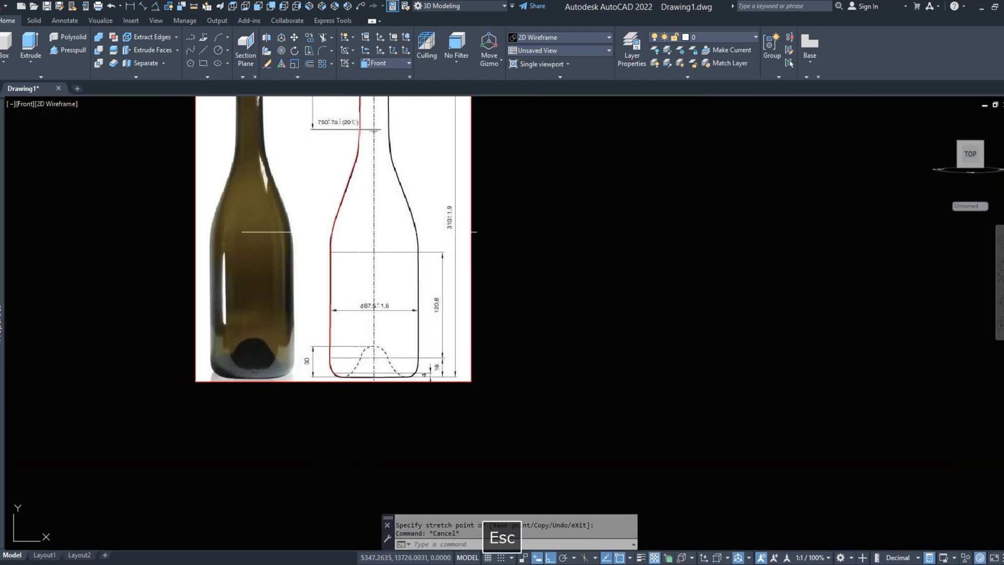
Step: Draw a vertical centre line from the middle of the bottle's mouth down to the end of the base line
middle_click_drag(367, 182, 384, 328)
type("l")
key("space")
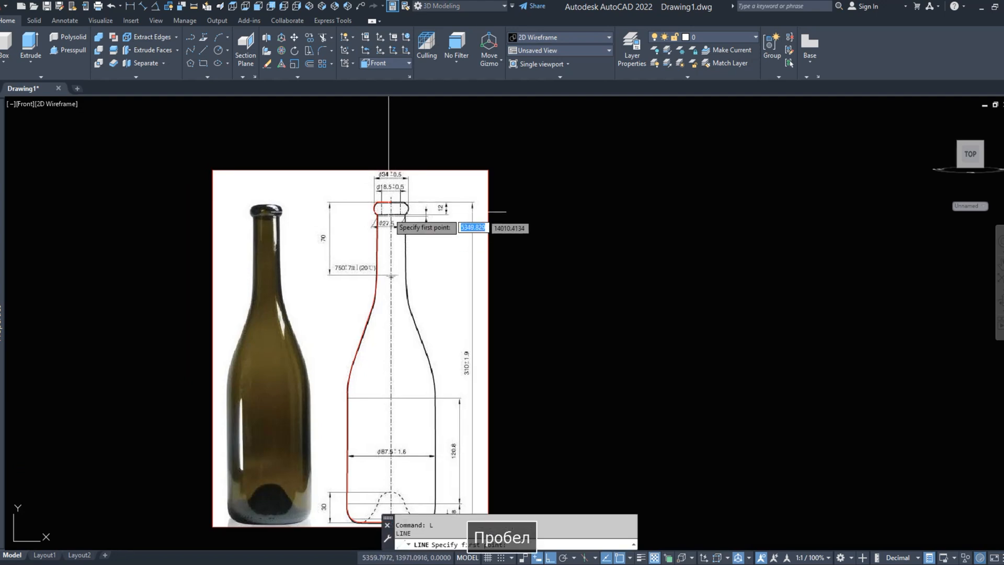
scroll(390, 209, "up", 5)
left_click(400, 182)
scroll(401, 167, "down", 4)
middle_click_drag(426, 416, 437, 202)
left_click(408, 447)
key("Escape")
scroll(400, 346, "down", 2)
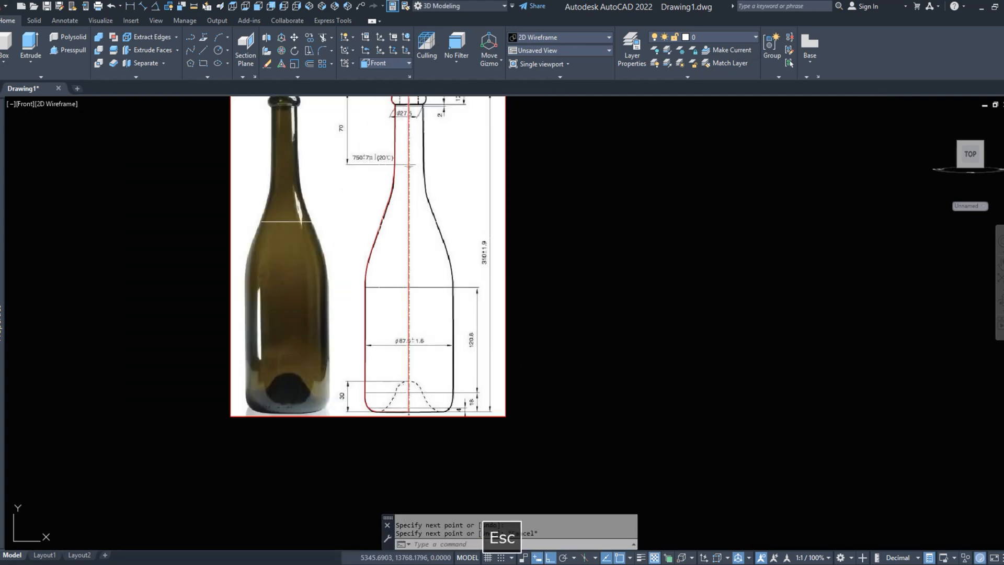
Step: Move the whole traced half profile with its centre line horizontally to the right, clear of the reference image
middle_click_drag(376, 213, 375, 282)
scroll(392, 142, "up", 4)
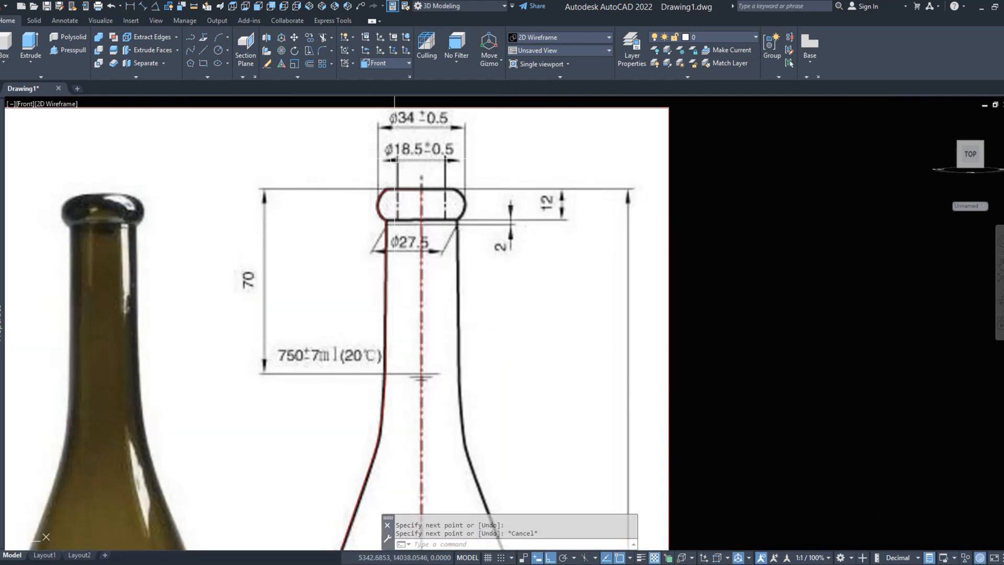
scroll(394, 162, "down", 4)
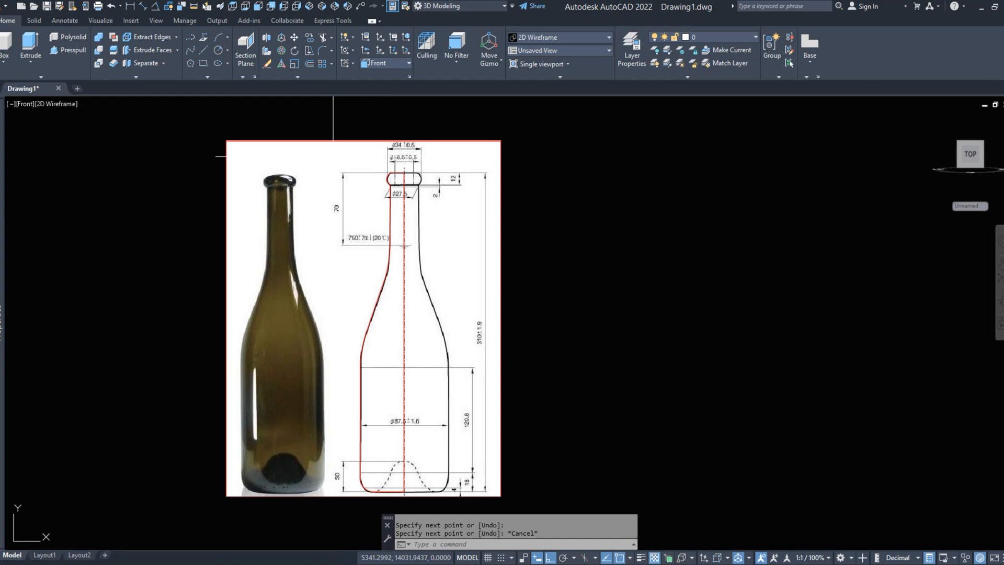
scroll(343, 152, "down", 2)
left_click(343, 154)
left_click(421, 402)
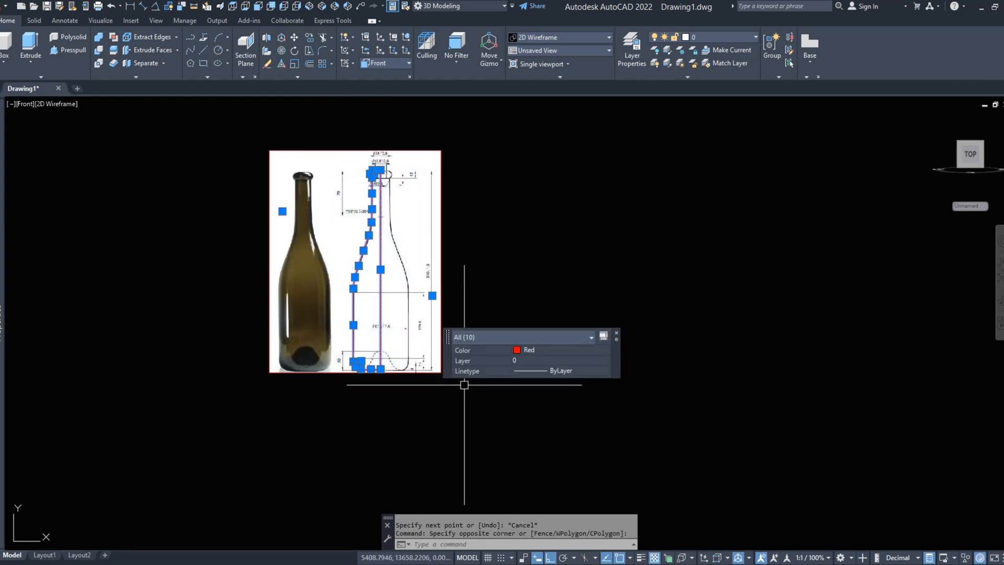
type("m")
key("space")
left_click(415, 407)
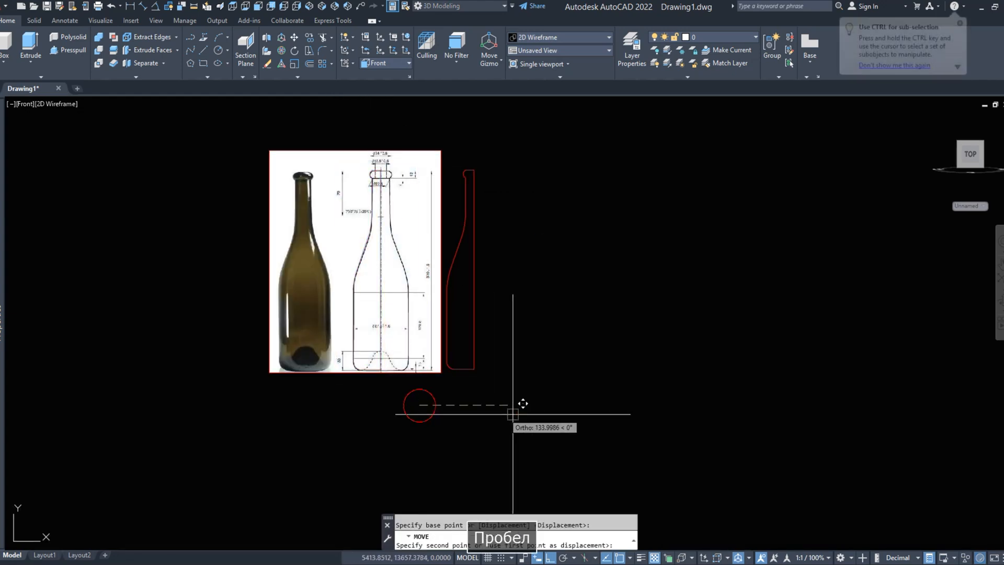
left_click(578, 409)
scroll(557, 194, "up", 2)
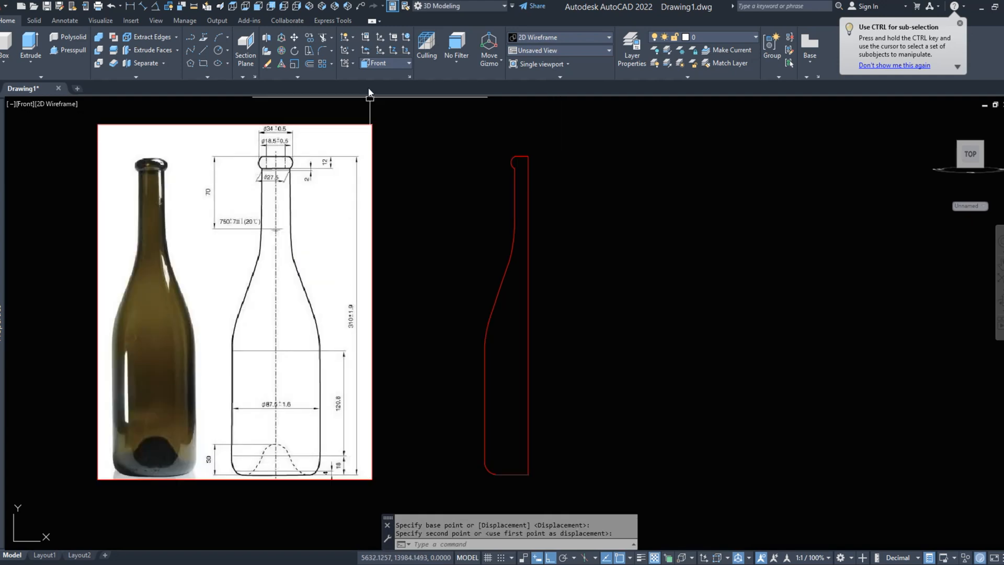
Step: Start a polyline at the centre line's upper end and run it along the mouth's flat top edge
left_click(191, 38)
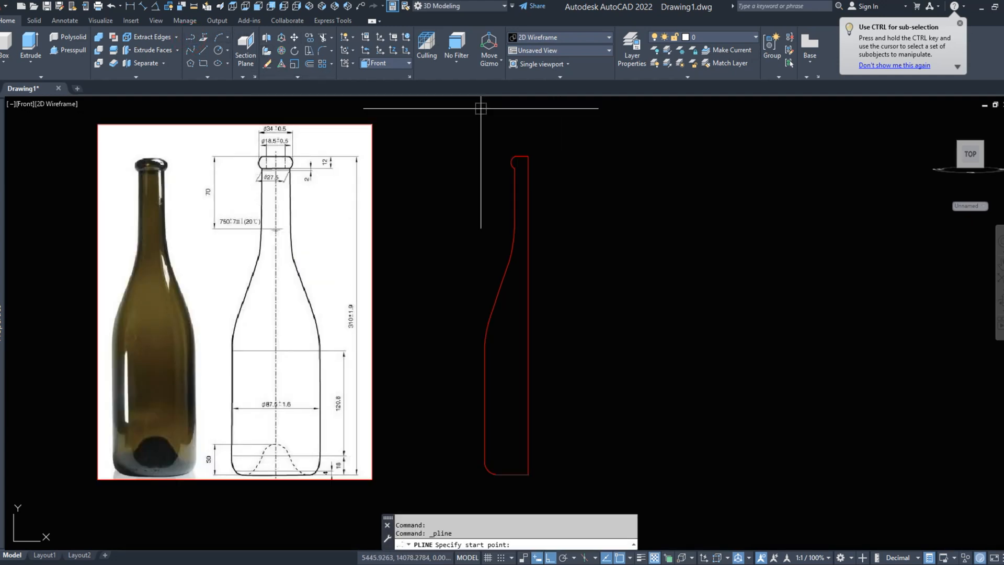
scroll(529, 160, "up", 5)
left_click(526, 164)
key("Escape")
right_click(536, 164)
left_click(542, 172)
left_click(538, 168)
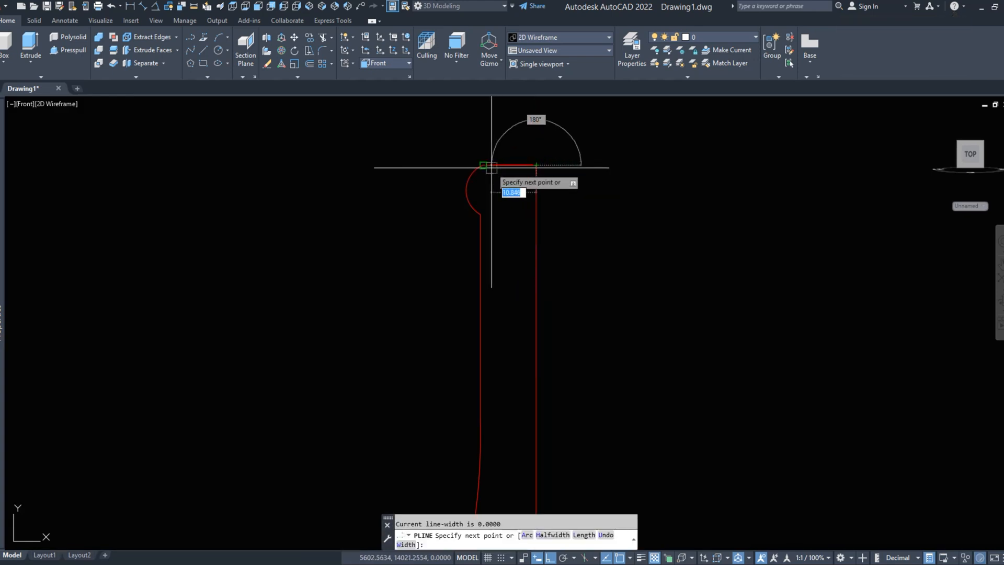
Step: Continue the polyline around the mouth's rounded lip with a three-point arc ending at the top of the neck
type("a")
key("space")
type("s")
key("space")
left_click(492, 190)
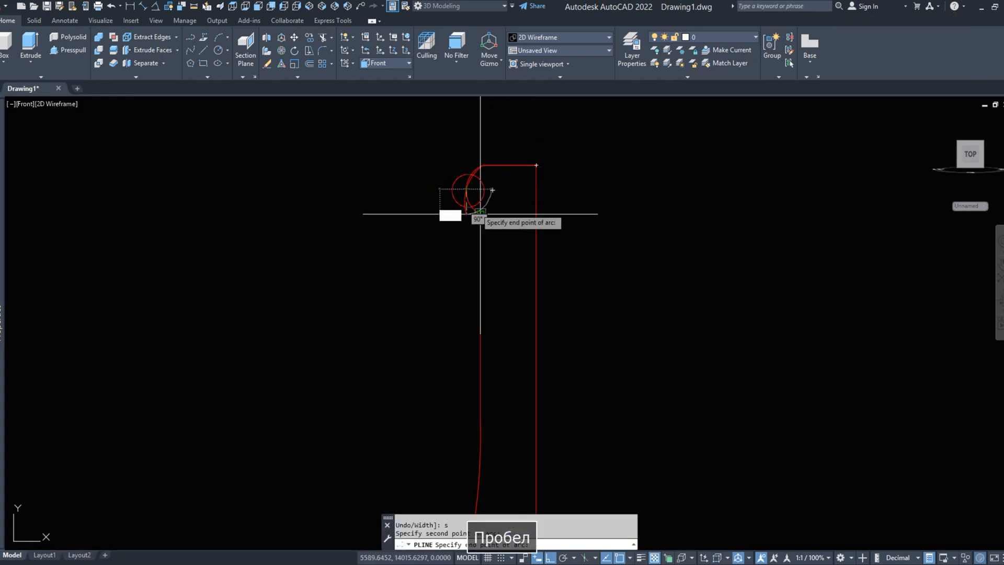
left_click(480, 213)
scroll(481, 211, "down", 2)
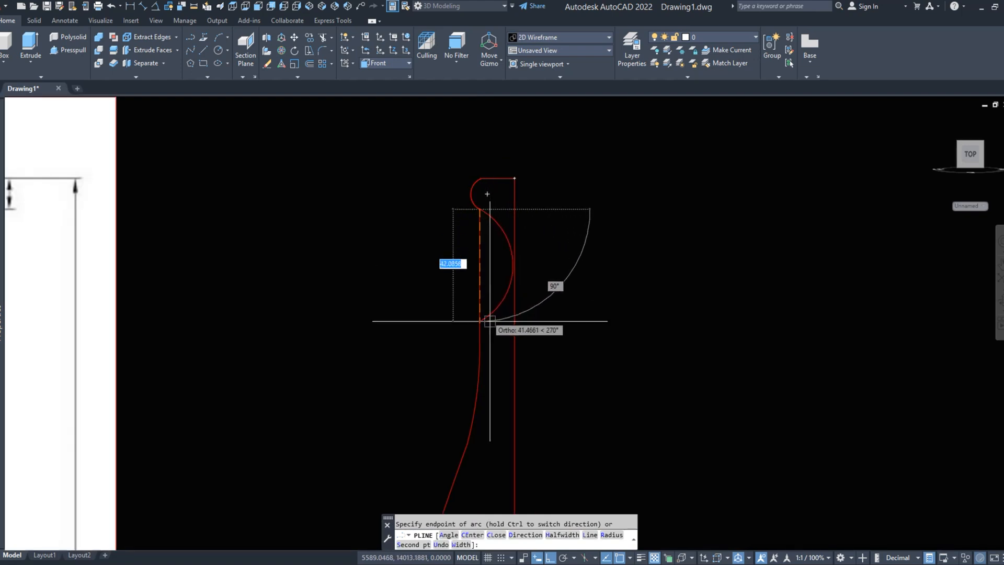
Step: Extend the polyline down the straight neck, then along the curved neck transition with a three-point arc
type("l")
key("space")
left_click(479, 339)
middle_click_drag(482, 435, 484, 269)
type("a")
key("space")
type("s")
key("space")
left_click(471, 273)
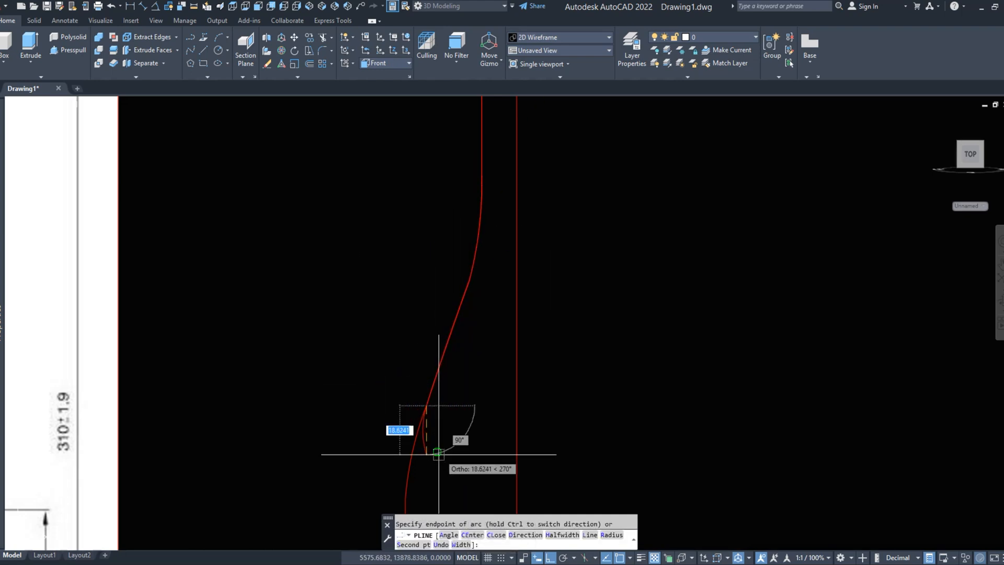
Step: Continue the polyline along the lower shoulder with a three-point arc and down the straight body side
middle_click_drag(426, 457, 425, 265)
type("s")
key("space")
left_click(407, 263)
left_click(399, 305)
scroll(411, 225, "down", 5)
type("l")
key("space")
scroll(408, 308, "up", 5)
scroll(437, 348, "up", 2)
Step: Complete the polyline with a three-point arc around the lower-left corner and a straight base segment to the centre line
type("a")
key("space")
type("s")
key("space")
left_click(403, 350)
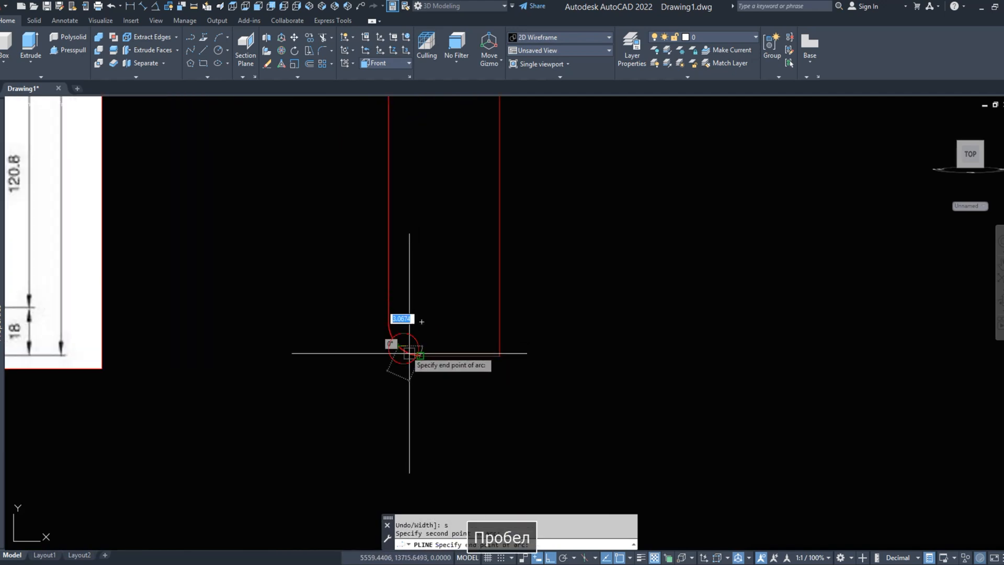
left_click(421, 356)
type("l")
key("space")
right_click(499, 355)
left_click(507, 364)
scroll(465, 393, "down", 6)
Step: Erase the original separate lines and arcs lying under the new profile polyline
left_click(432, 157)
left_click(478, 317)
type("e")
key("space")
left_click(422, 246)
left_click(508, 421)
key("space")
Step: Adjust the profile polyline's shoulder vertex by stretching its grip to refine the shoulder curve
left_click(450, 279)
scroll(451, 279, "up", 6)
scroll(445, 316, "up", 7)
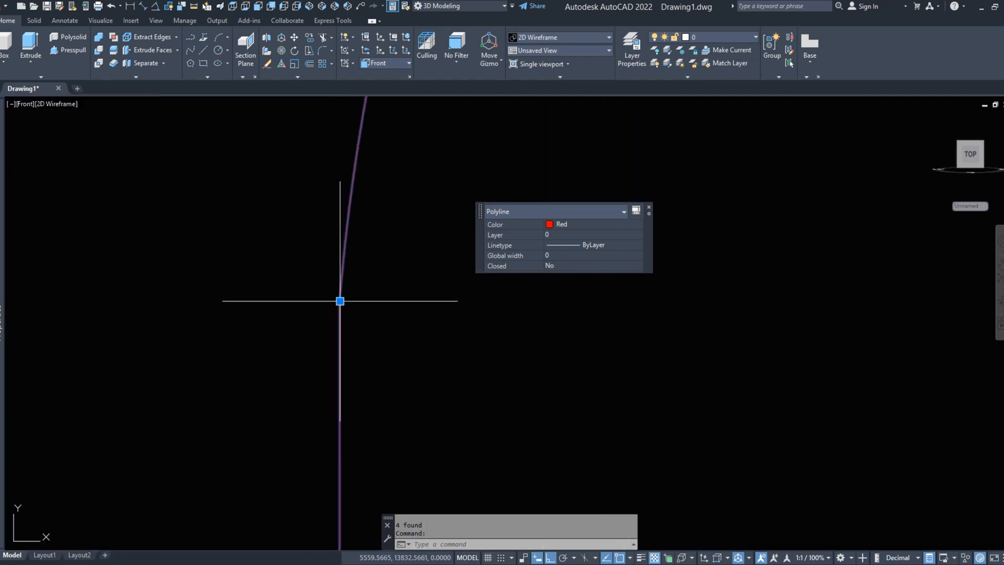
left_click(341, 303)
scroll(358, 354, "down", 3)
scroll(352, 343, "up", 5)
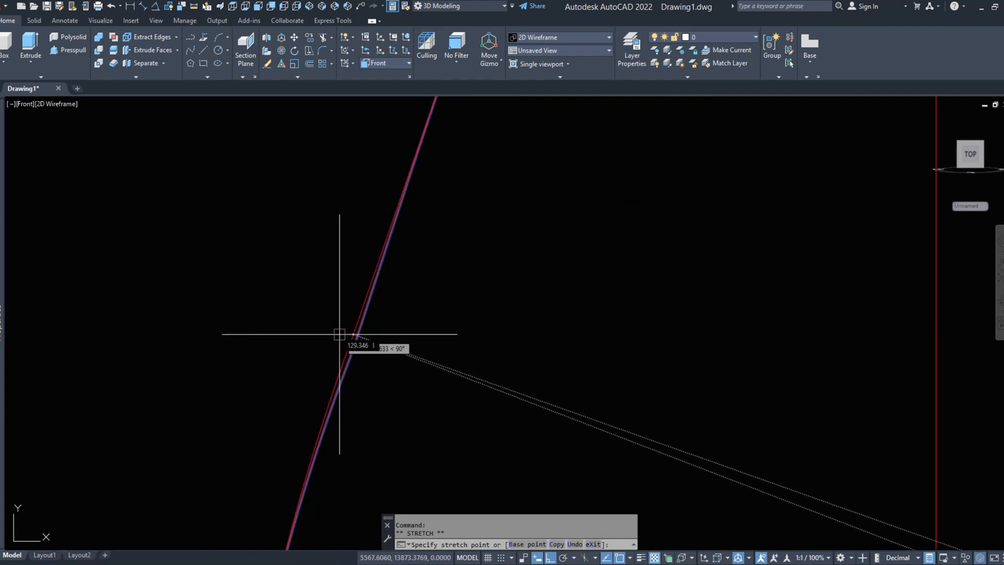
key("Escape")
scroll(364, 302, "down", 5)
middle_click_drag(365, 296, 350, 509)
middle_click_drag(437, 441, 431, 241)
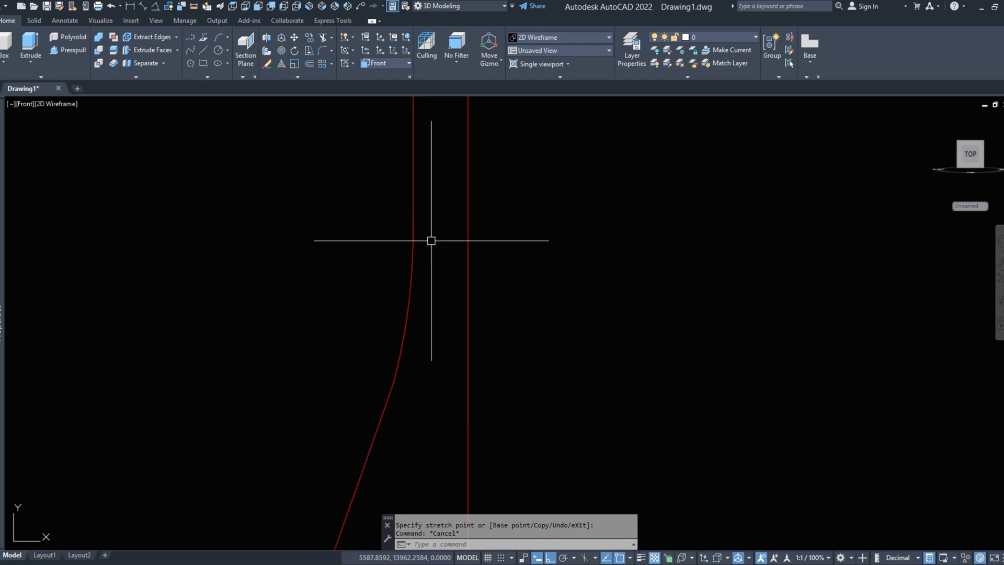
Step: Adjust the profile polyline's vertex where the straight neck meets the neck arc
scroll(410, 272, "up", 8)
left_click(416, 269)
left_click(440, 326)
key("Escape")
scroll(432, 257, "down", 10)
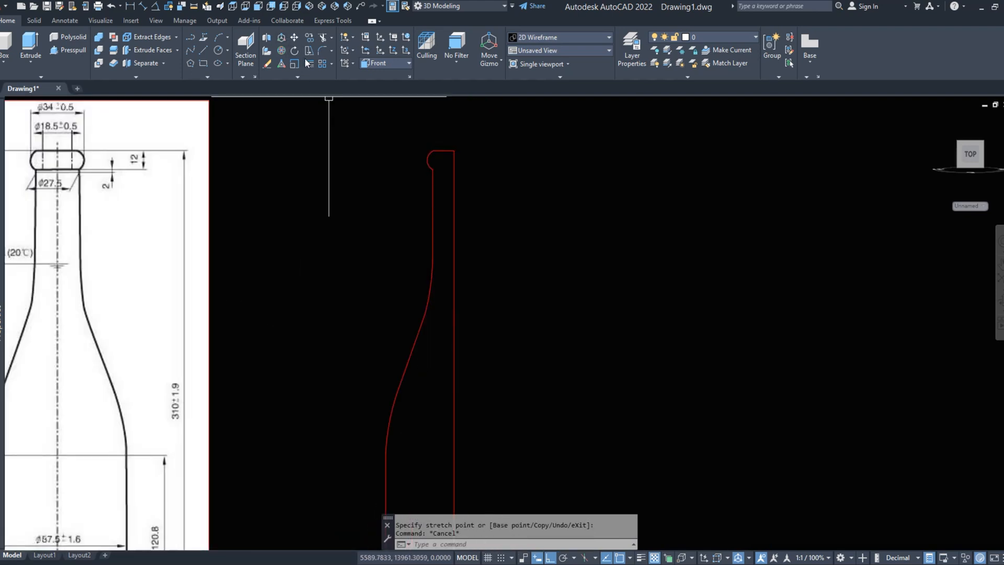
Step: Offset the profile polyline inward by 2 mm to form the bottle's wall thickness
left_click(308, 63)
left_click(432, 211)
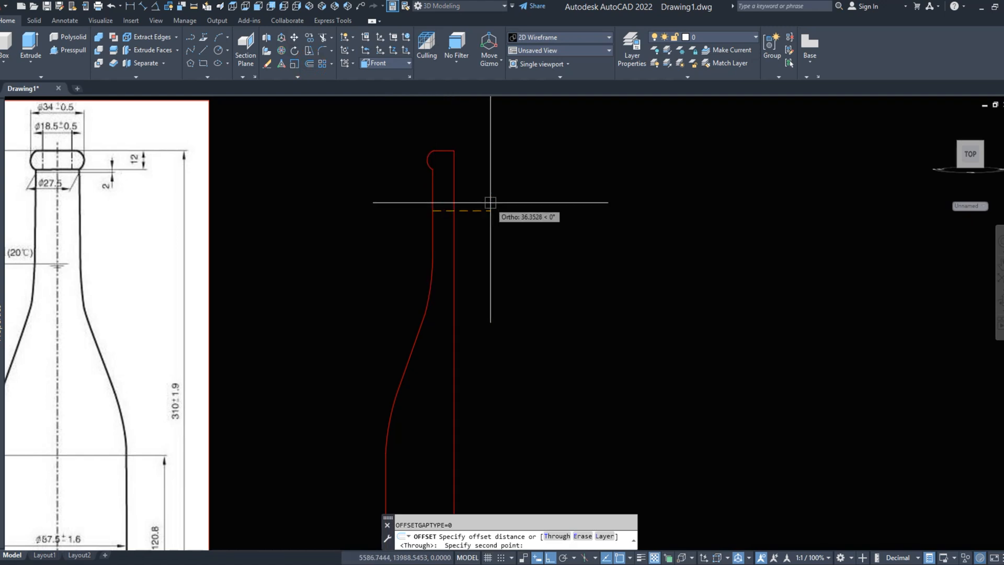
type("2")
key("Return")
left_click(438, 203)
left_click(445, 202)
right_click(469, 180)
left_click(490, 187)
scroll(437, 352, "down", 5)
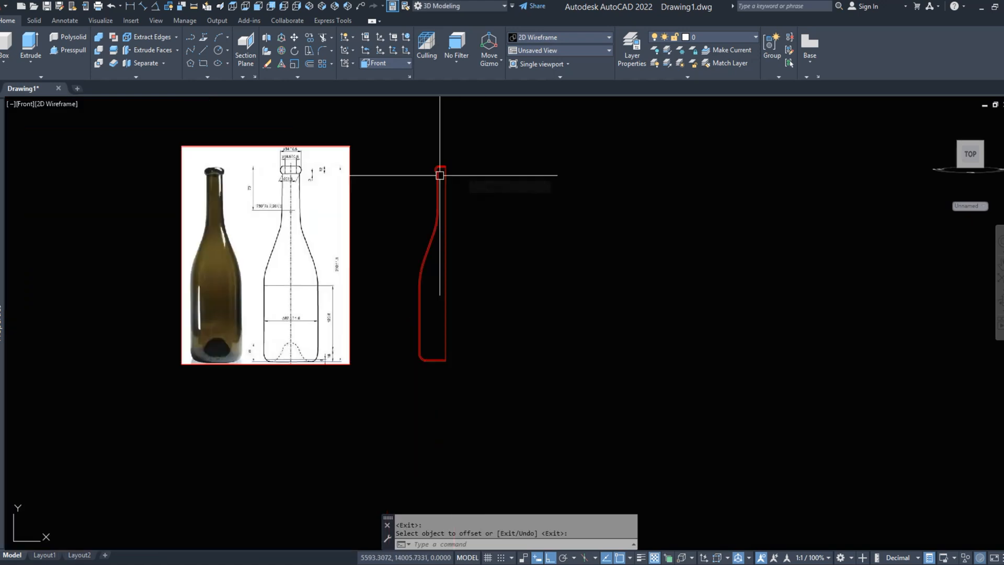
Step: Stretch the inner polyline's top end from the centre line back to the start of its lip arc
scroll(477, 369, "up", 10)
scroll(470, 191, "down", 5)
scroll(461, 109, "up", 8)
scroll(468, 156, "up", 2)
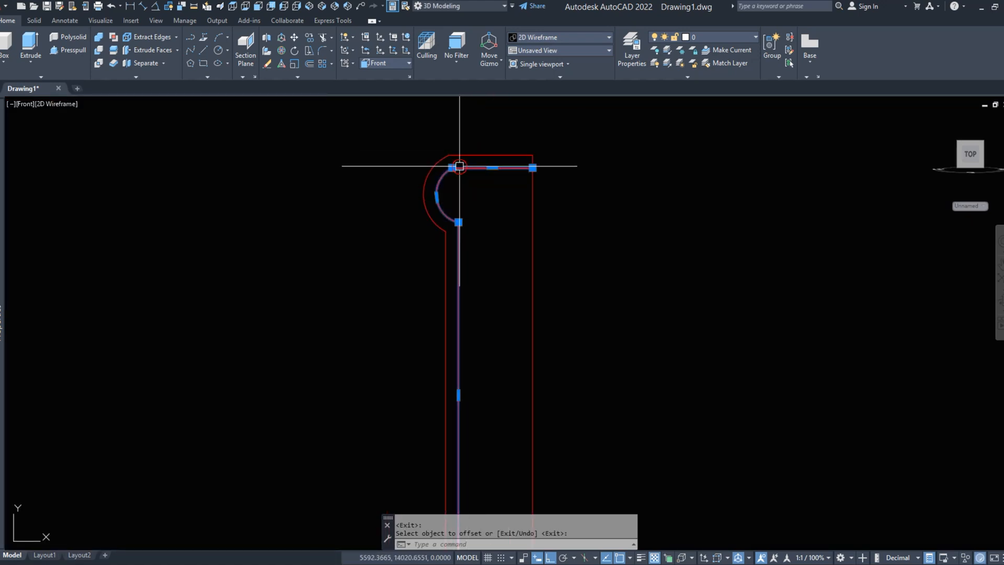
key("Escape")
left_click(511, 170)
left_click(533, 168)
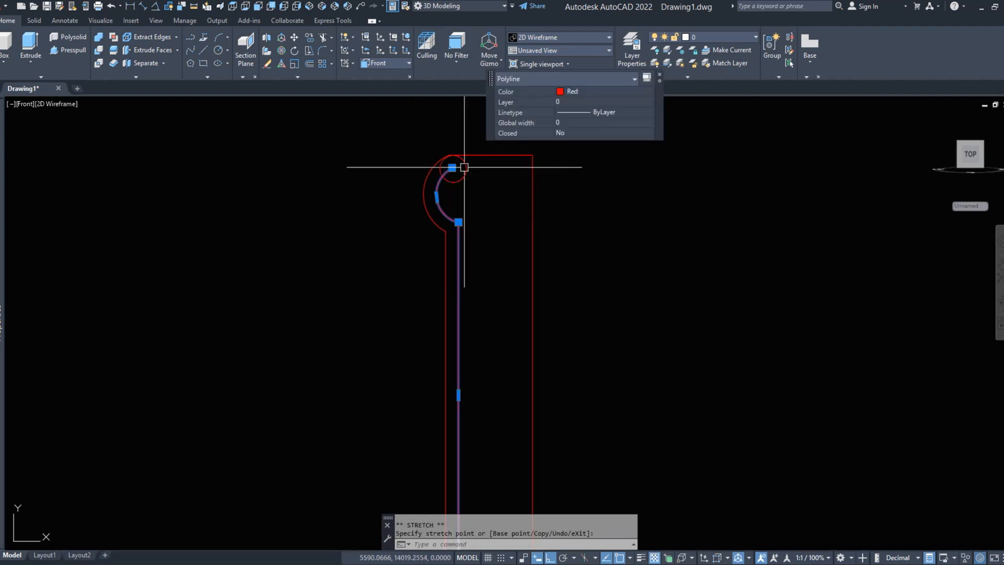
scroll(460, 158, "up", 4)
key("Escape")
Step: Draw a short line joining the inner lip arc's upper end to the outer profile's top edge
key("space")
left_click(423, 181)
left_click(426, 136)
key("Escape")
scroll(432, 120, "down", 5)
Step: Create a closed polyline boundary from the area between the inner and outer bottle profiles
type("bo")
key("Return")
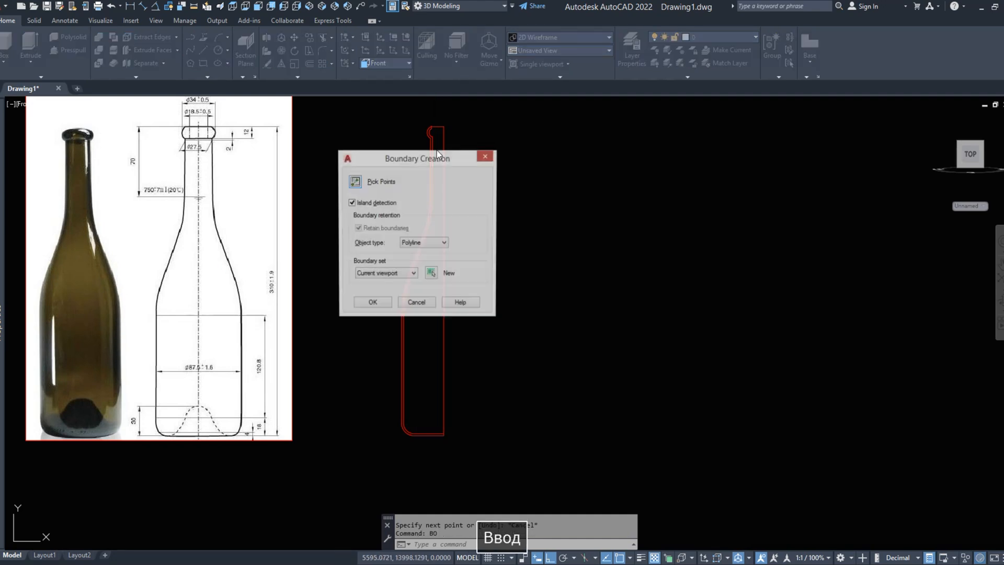
left_click(357, 182)
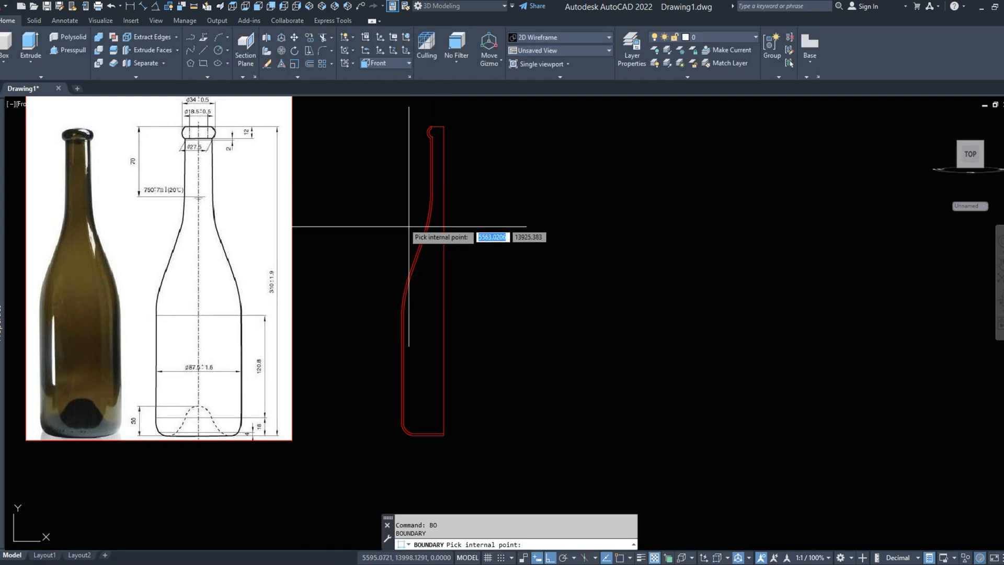
left_click(426, 253)
key("Return")
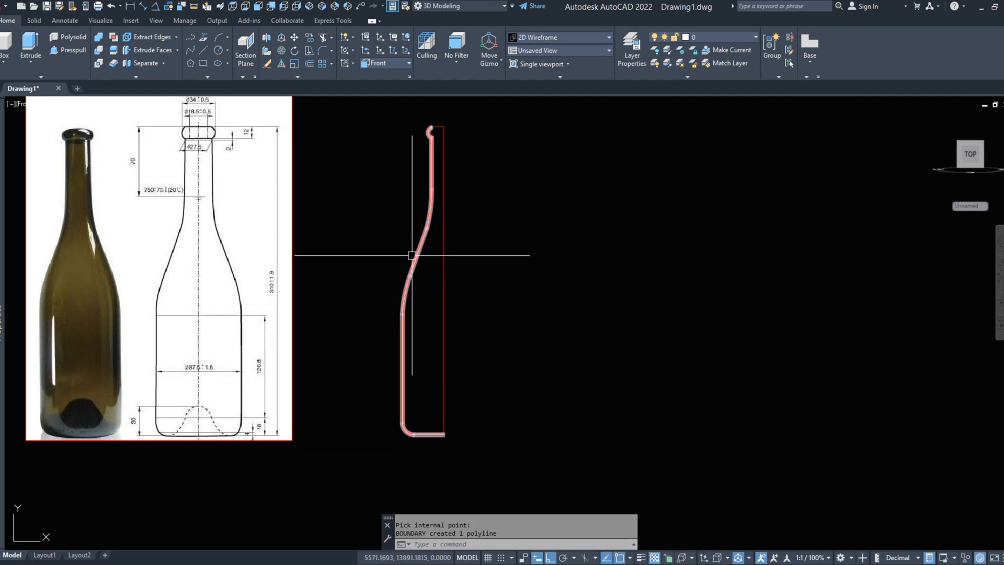
Step: Switch to the SW Isometric view and move the closed wall boundary away from the construction lines
left_click(303, 6)
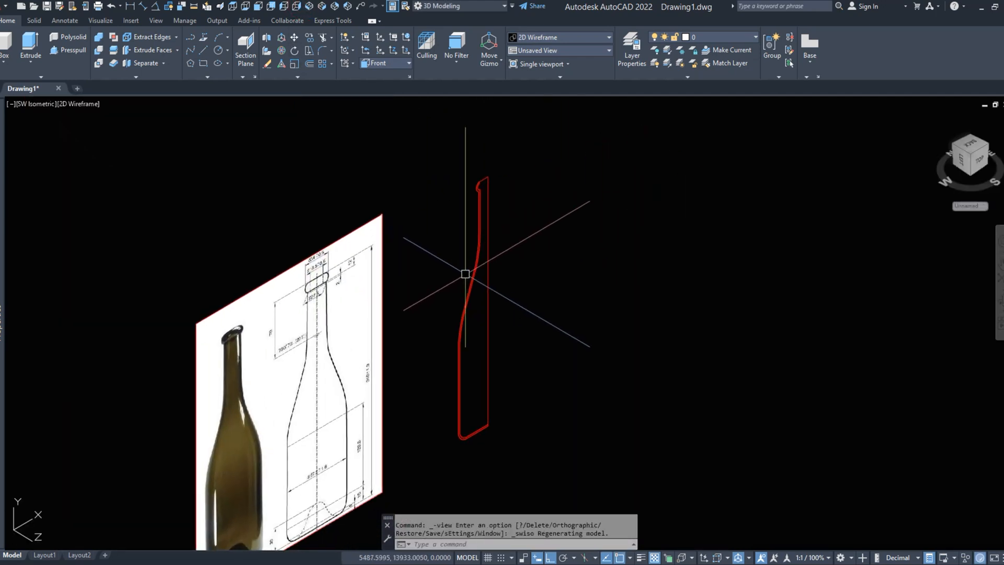
left_click(464, 272)
middle_click_drag(511, 302, 398, 334, "shift")
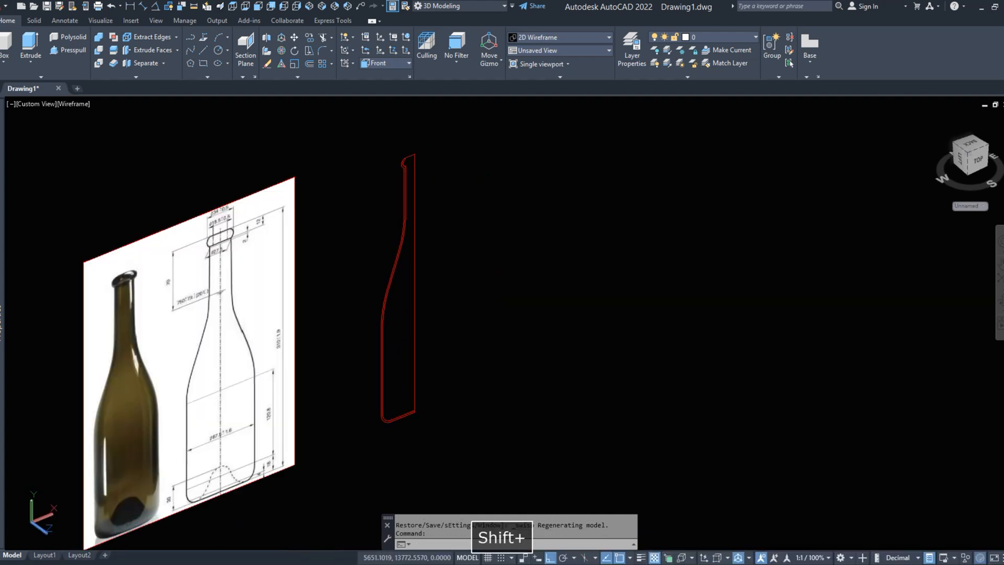
type("m")
key("space")
left_click(445, 410)
left_click(517, 381)
Step: Erase the leftover profile polylines, closing line and centre line
left_click(436, 443)
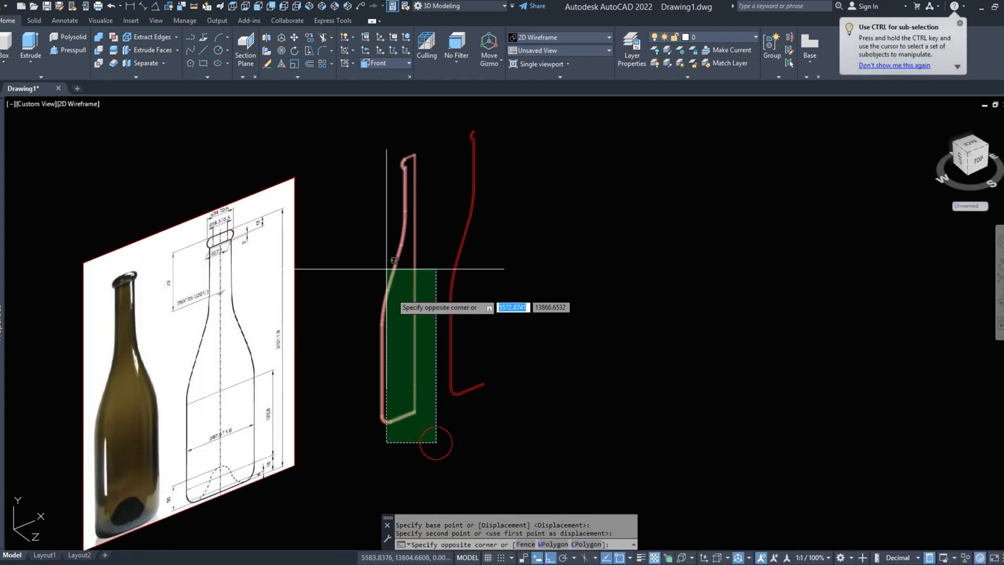
left_click(358, 140)
key("space")
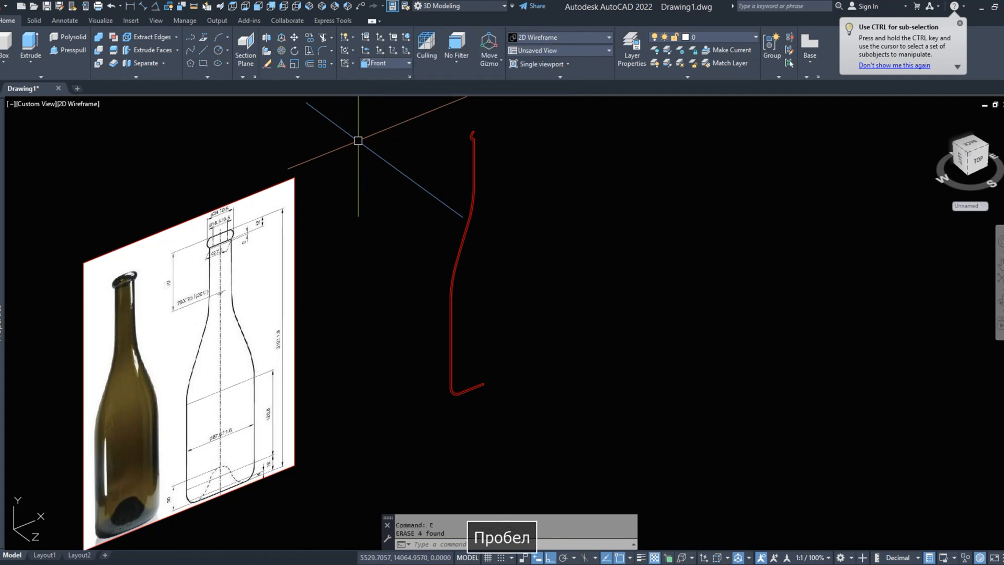
left_click(34, 20)
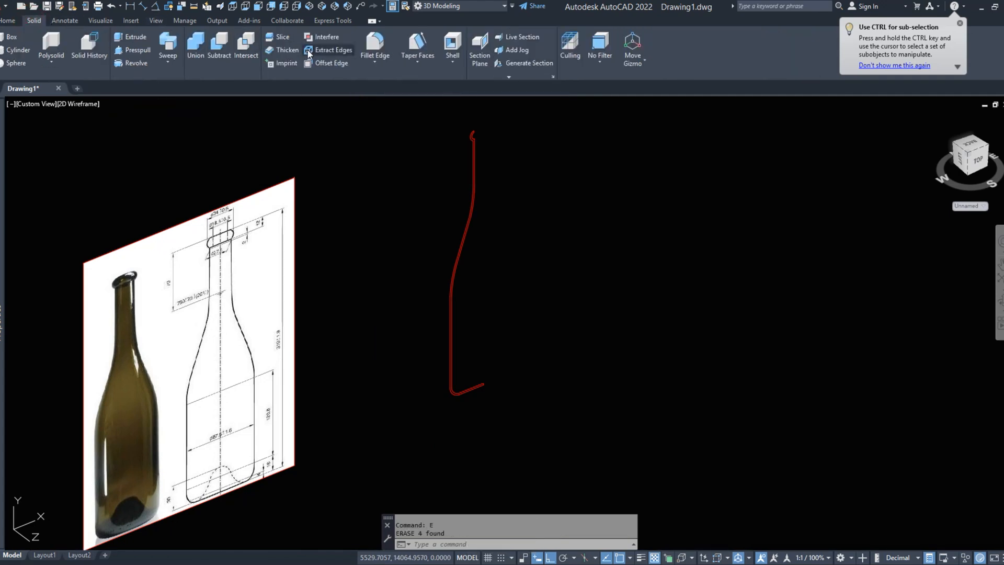
left_click(132, 63)
left_click(474, 141)
right_click(485, 354)
left_click(498, 366)
right_click(479, 383)
key("Escape")
key("Escape")
left_click(481, 385)
key("Escape")
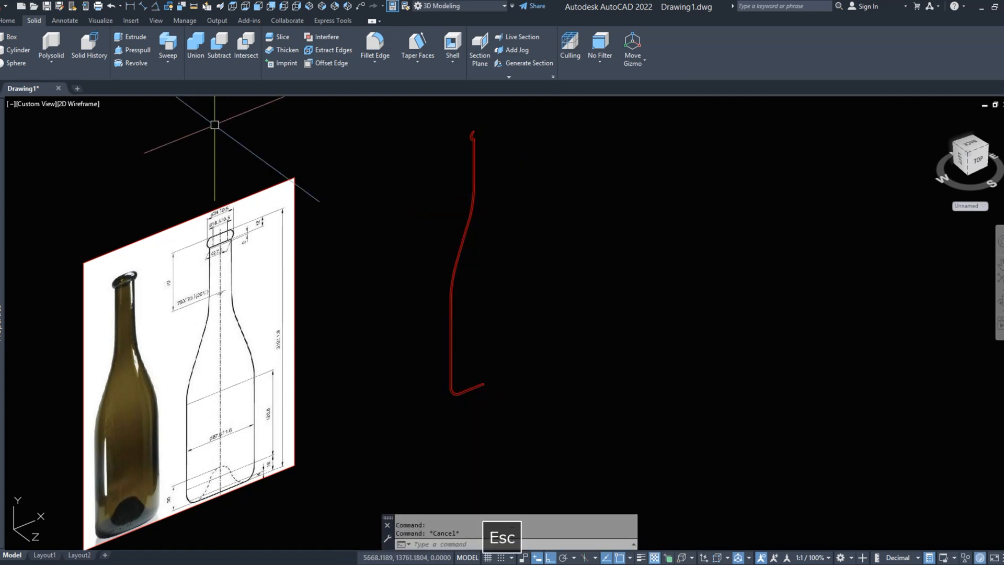
Step: Revolve the closed wall boundary 360° about a vertical axis through the inner end of the bottle's base
left_click(126, 62)
left_click(479, 382)
right_click(487, 383)
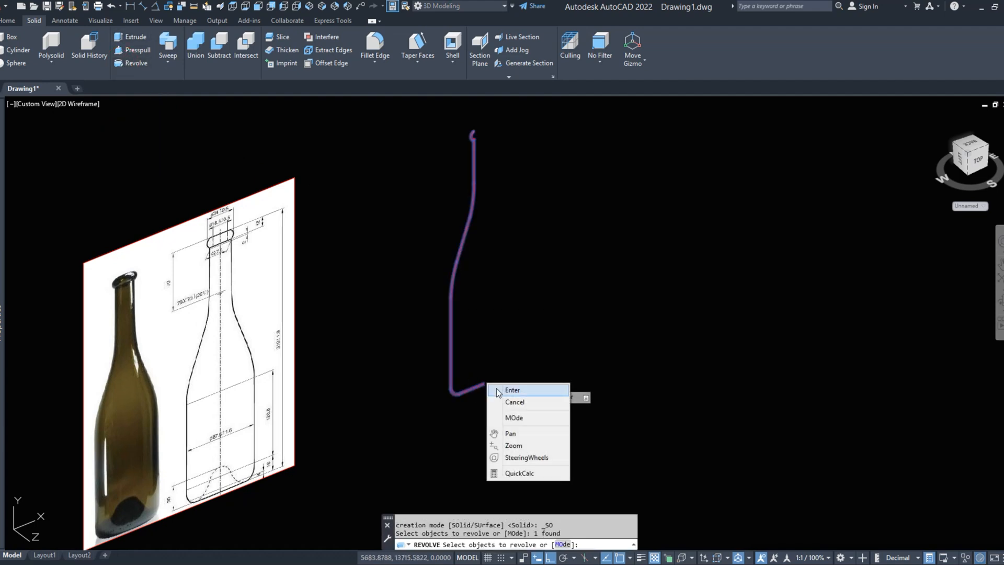
left_click(510, 390)
left_click(483, 385)
left_click(489, 160)
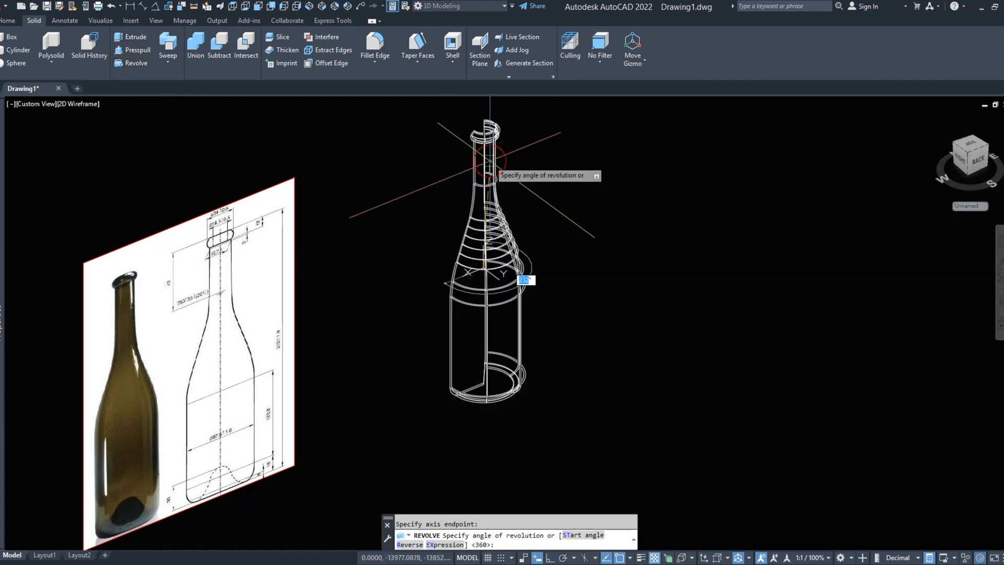
right_click(510, 176)
left_click(523, 179)
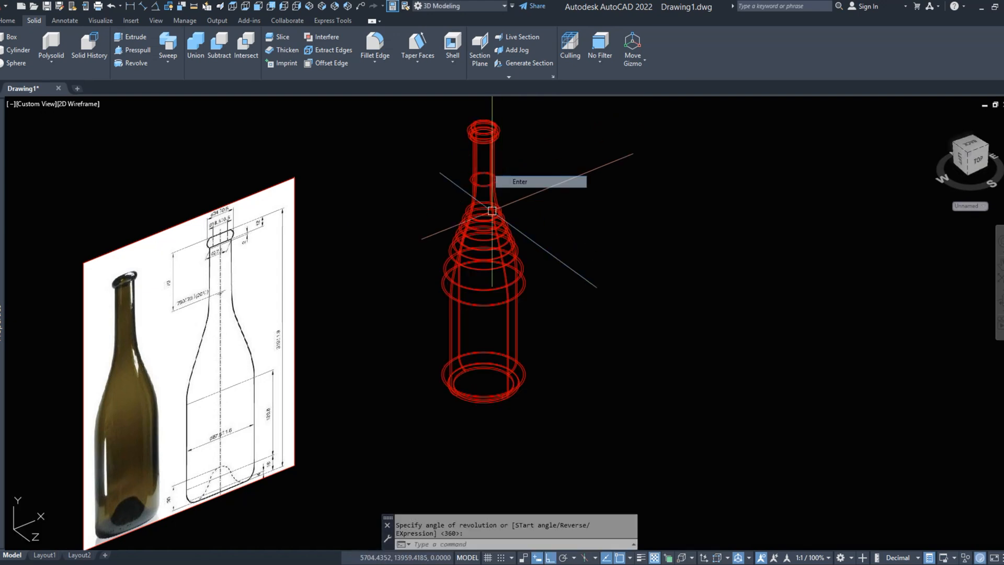
Step: Shade the bottle in the Conceptual visual style and examine its mouth and body from several angles
left_click(3, 21)
left_click(535, 39)
left_click(535, 39)
left_click(535, 39)
left_click(570, 53)
middle_click_drag(544, 292, 354, 316, "shift")
scroll(416, 289, "up", 7)
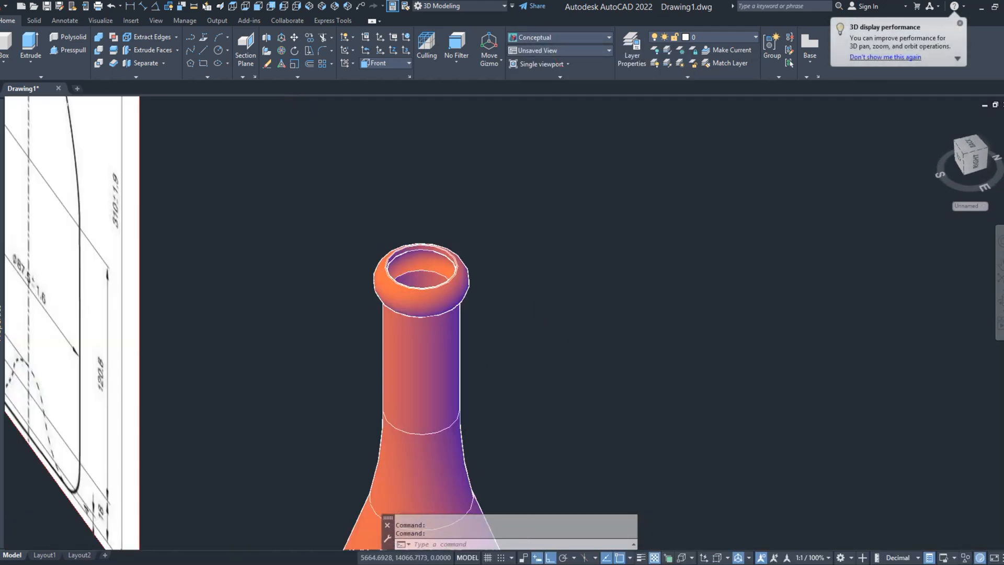
middle_click_drag(427, 255, 448, 381, "shift")
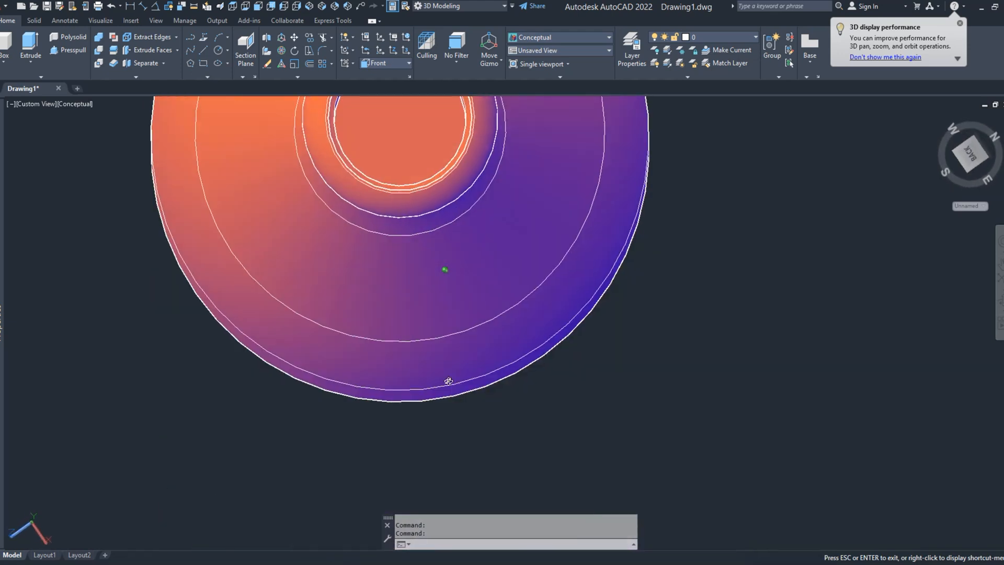
scroll(445, 335, "down", 6)
Step: Return to the Front view and set the visual style to 2D Wireframe
left_click(257, 6)
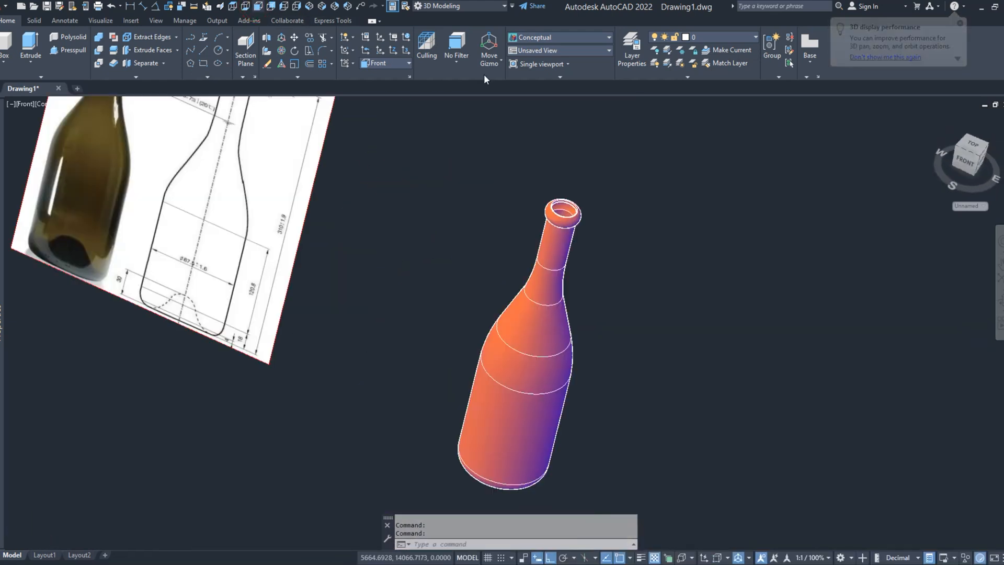
left_click(524, 39)
left_click(528, 53)
scroll(538, 287, "down", 5)
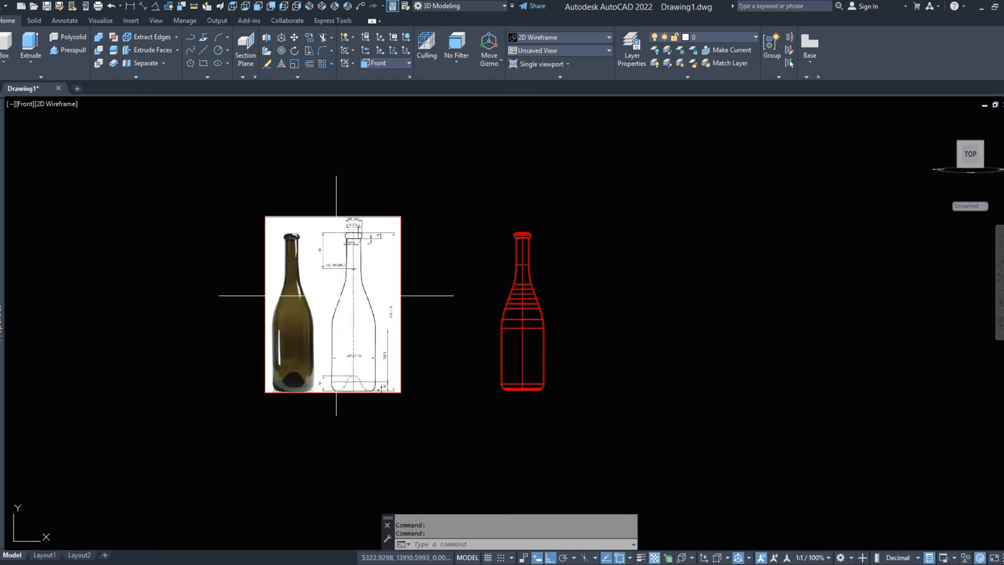
middle_click_drag(515, 293, 439, 291)
scroll(444, 292, "up", 2)
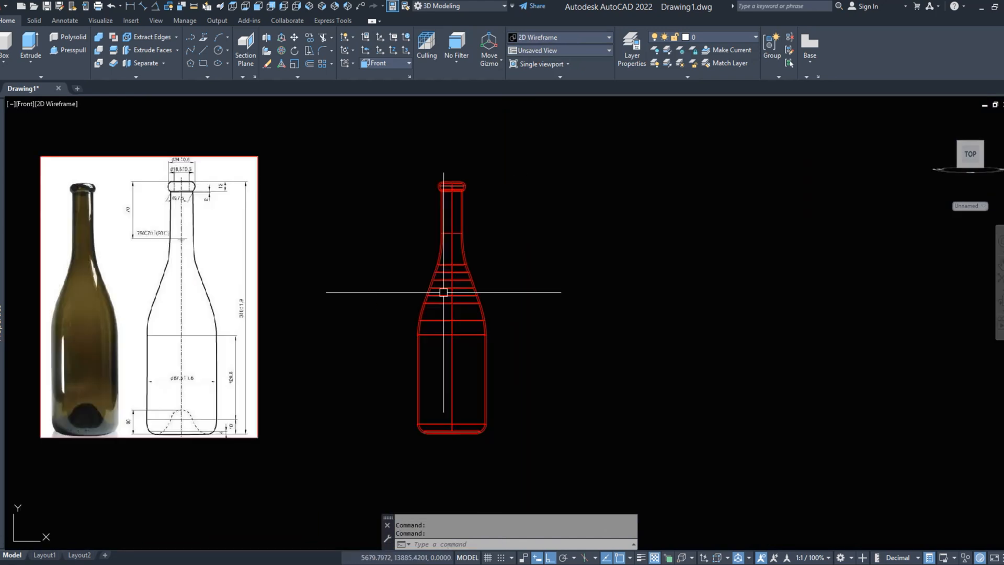
mouse_move(2, 238)
left_click(210, 139)
left_click(222, 147)
middle_click_drag(433, 238, 468, 248)
scroll(467, 246, "down", 3)
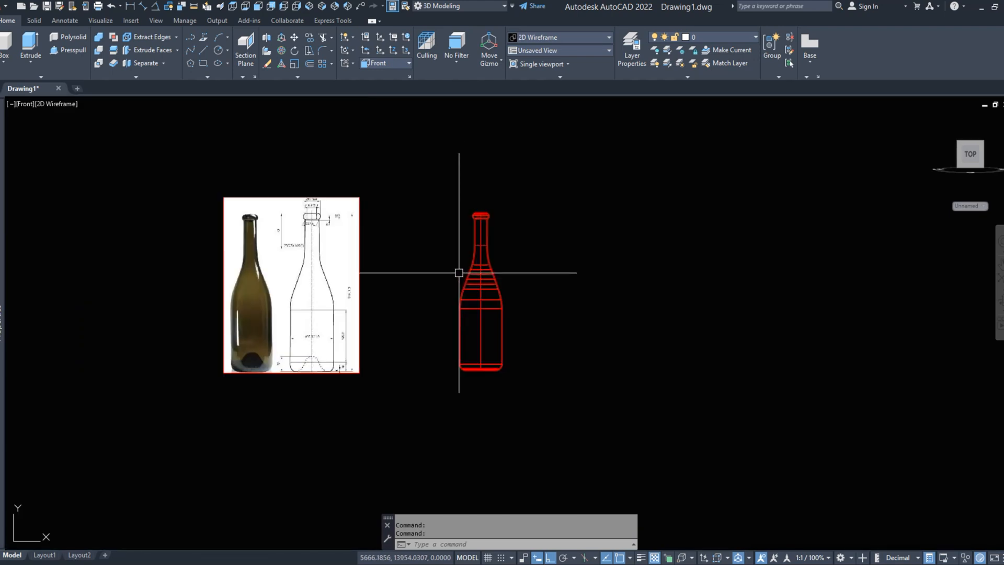
Step: Switch to the Top view and set the UCS origin at the centre of the bottle's circles
left_click(232, 7)
left_click(377, 56)
middle_click_drag(628, 259, 224, 248)
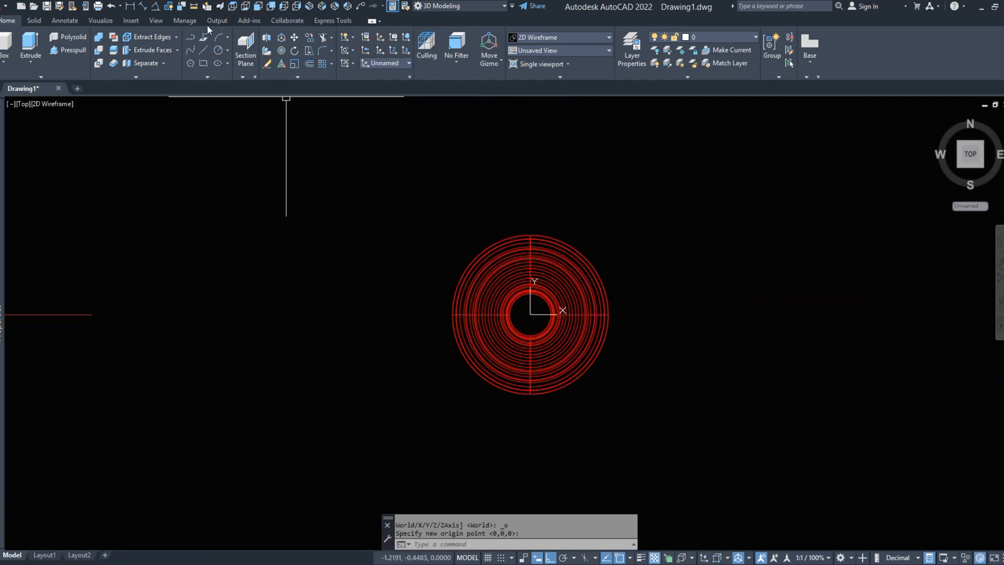
Step: Create a Section of the bottle on the ZX plane through the origin point 0,0,0
left_click(219, 9)
left_click(495, 287)
key("Return")
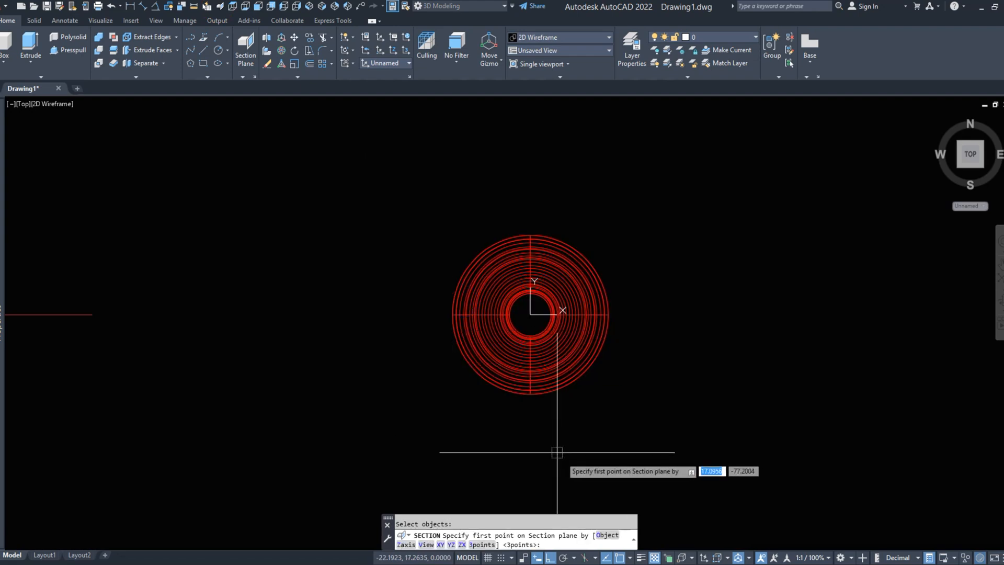
left_click(462, 542)
key("Return")
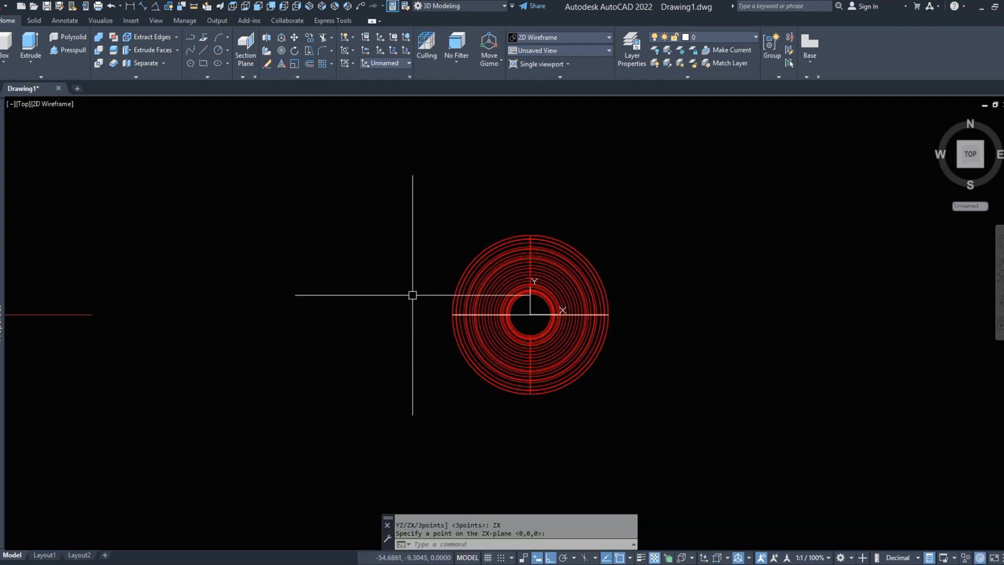
Step: Move the section outline sideways out of the bottle and switch to the Front view
left_click(408, 294)
left_click(669, 345)
scroll(364, 318, "down", 2)
middle_click_drag(363, 319, 365, 272, "shift")
type("m")
key("space")
left_click(366, 439)
left_click(501, 435)
left_click(258, 6)
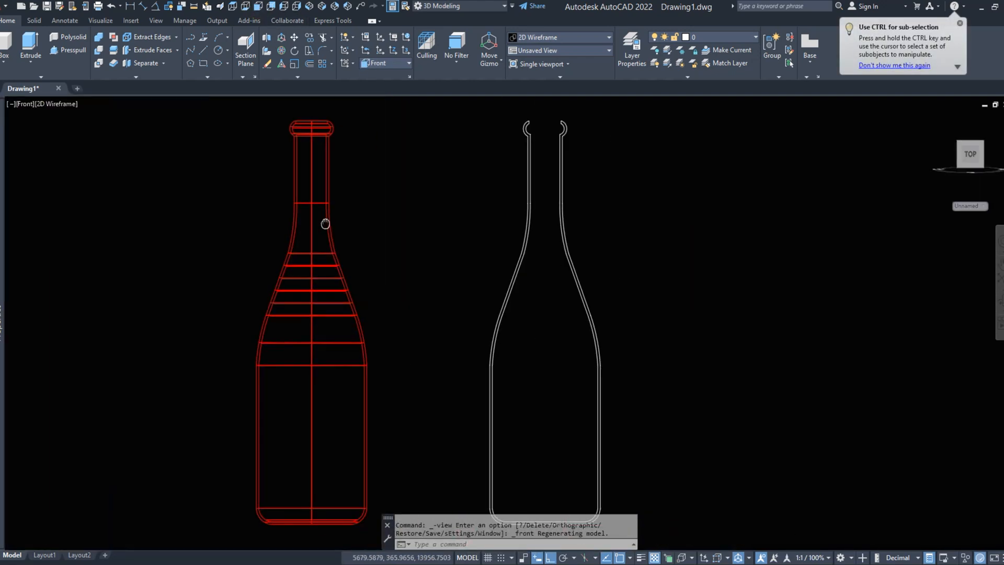
Step: Add a horizontal linear dimension across the outer width of the section's lip, placed above the mouth
left_click(130, 6)
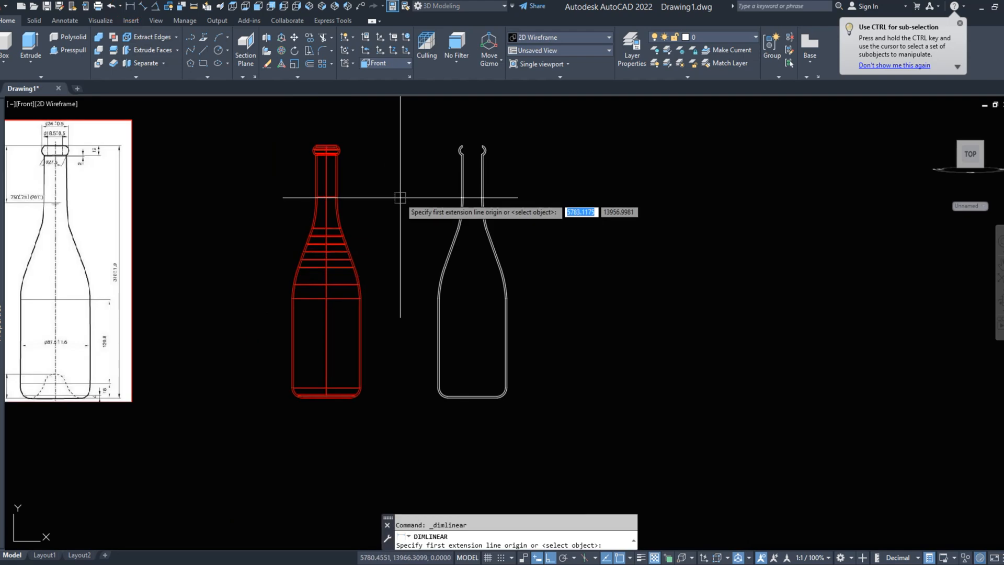
scroll(450, 151, "up", 4)
left_click(482, 201)
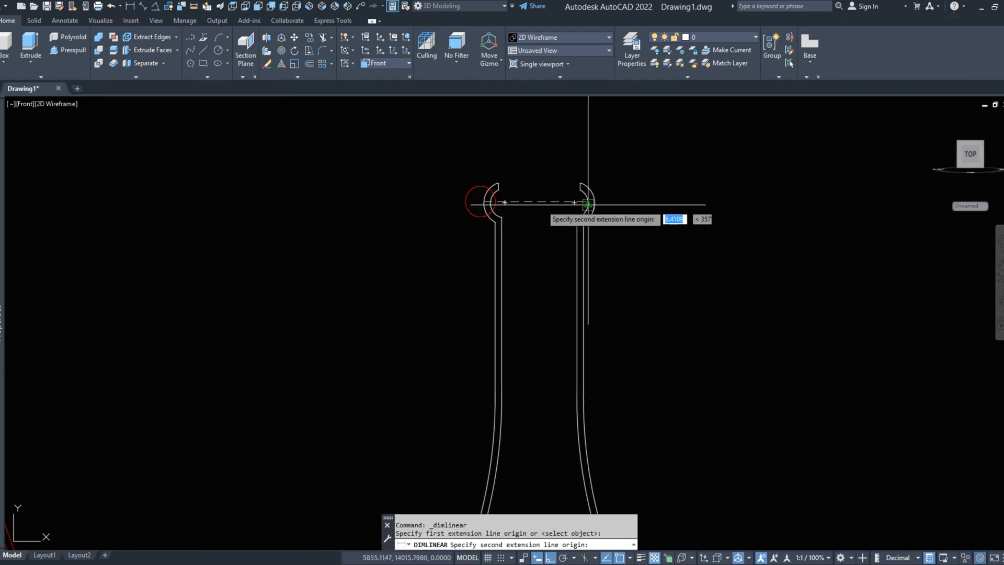
left_click(594, 202)
left_click(588, 159)
Step: Add a vertical linear dimension for the section's overall height, from the lip's top to the base, placed beside the outline
right_click(582, 175)
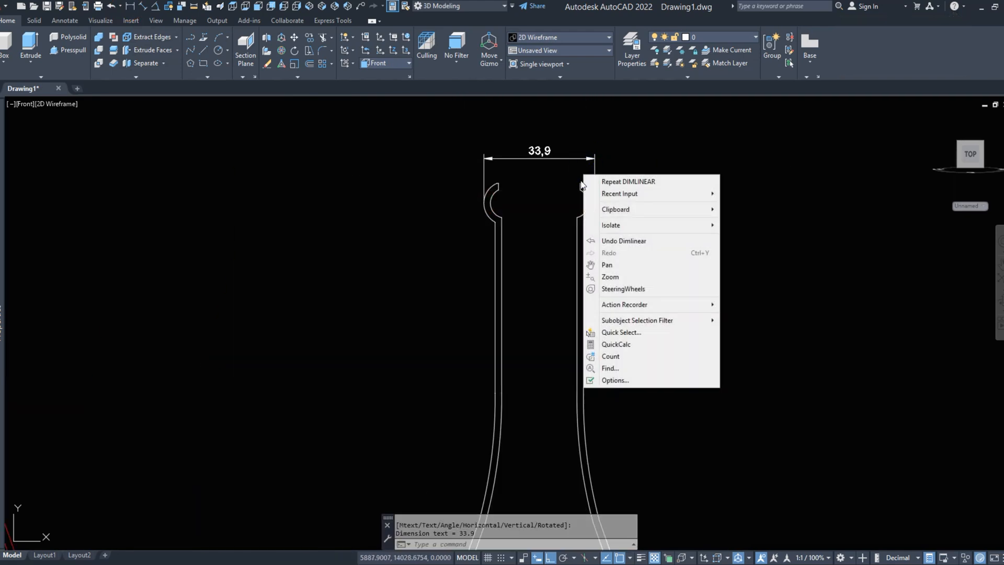
left_click(592, 182)
left_click(580, 183)
scroll(513, 162, "down", 4)
middle_click_drag(542, 419, 802, 354)
left_click(547, 403)
left_click(587, 402)
scroll(758, 343, "down", 4)
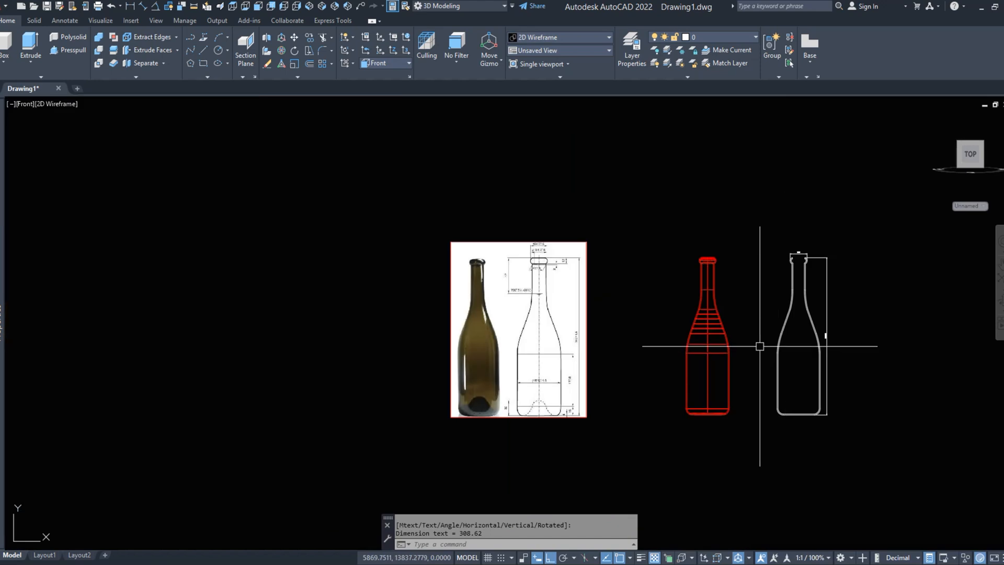
Step: Add a vertical linear dimension from the lip's top to the lower end of the section's straight neck
scroll(594, 322, "up", 5)
middle_click_drag(643, 343, 145, 291)
mouse_move(530, 135)
middle_mouse_down()
mouse_move(743, 191)
mouse_move(554, 211)
middle_mouse_up()
scroll(602, 178, "up", 3)
right_click(606, 178)
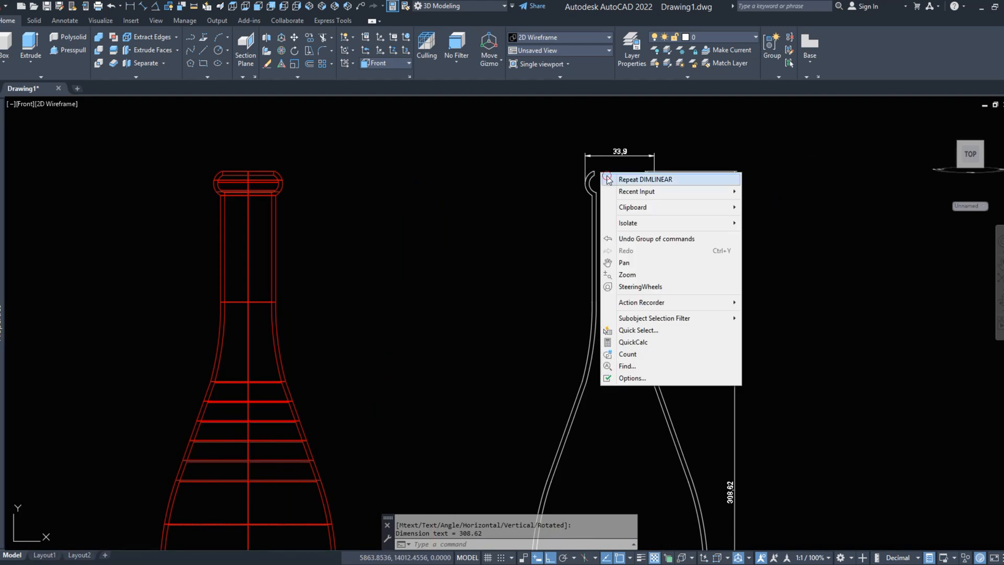
left_click(608, 179)
left_click(595, 172)
left_click(590, 312)
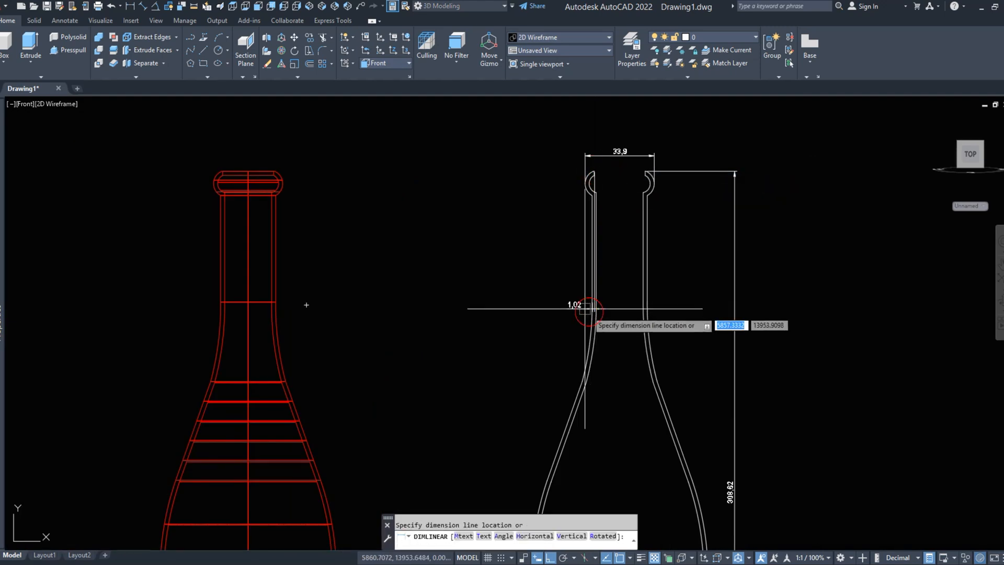
left_click(567, 294)
scroll(559, 235, "down", 5)
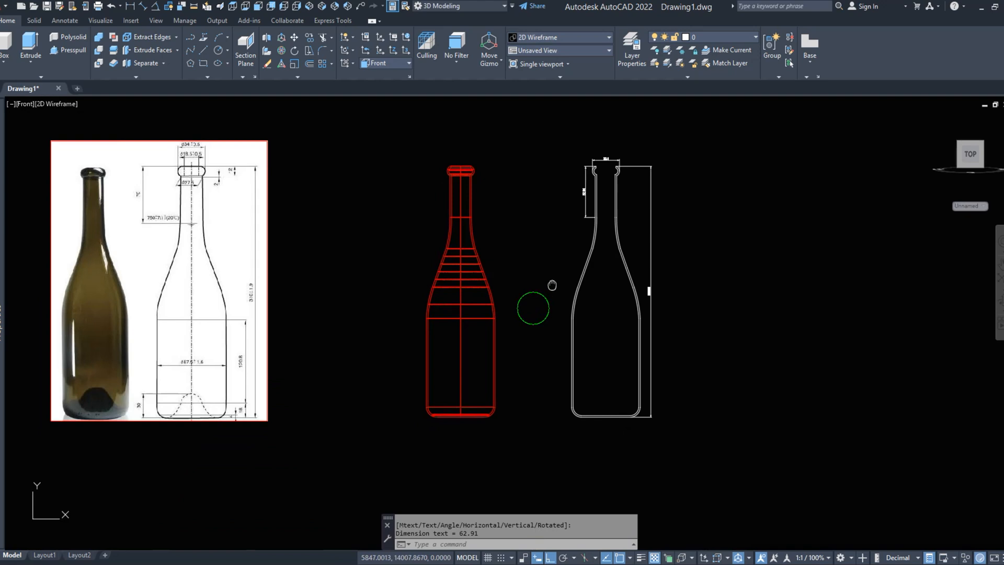
Step: Add a horizontal linear dimension across the section's body width, placed below the base
right_click(573, 375)
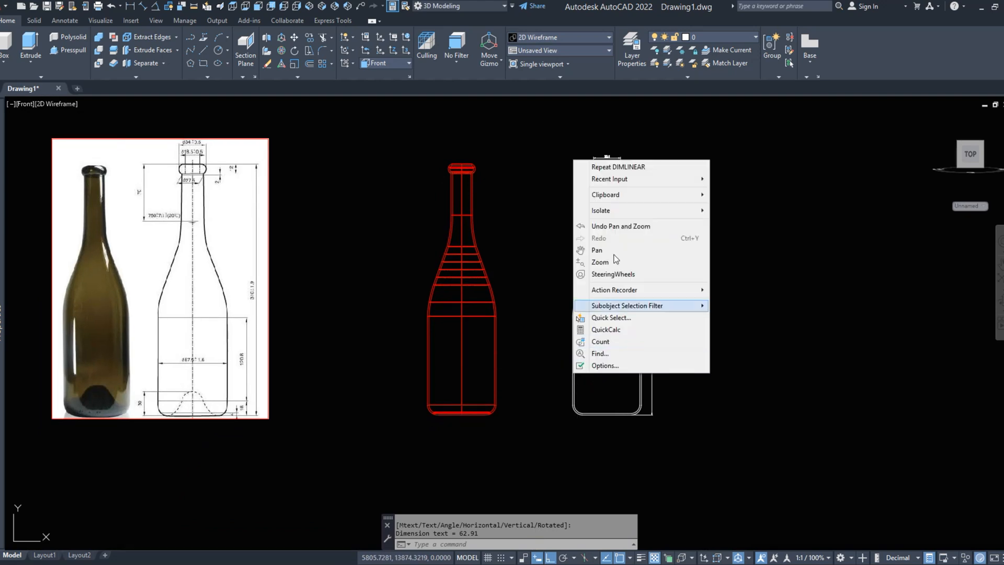
left_click(603, 168)
scroll(564, 392, "up", 4)
left_click(586, 343)
left_click(763, 324)
left_click(740, 460)
scroll(548, 401, "down", 4)
Step: Hatch the wall area between the section's inner and outer outlines with the ANGLE pattern
type("h")
key("space")
scroll(554, 413, "up", 6)
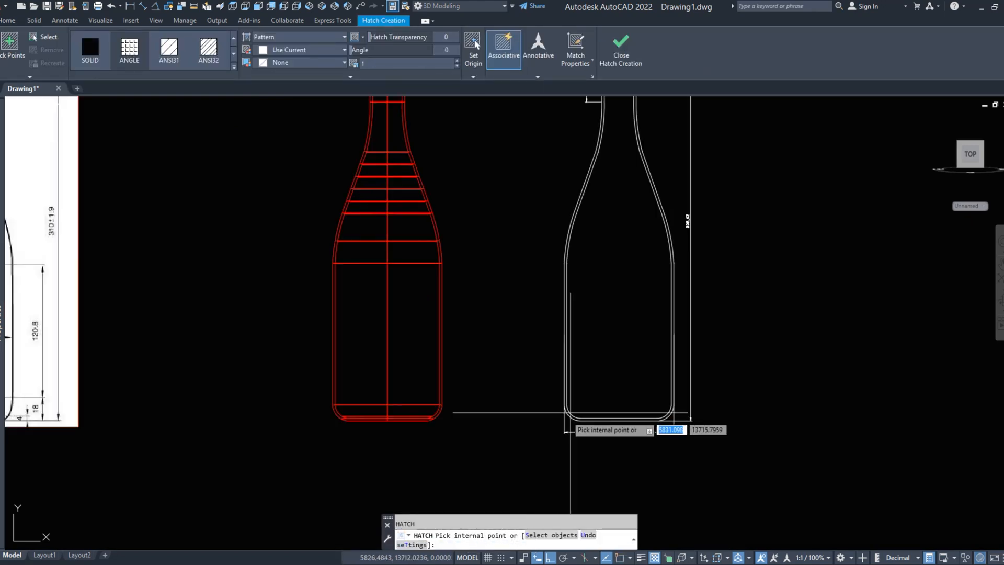
scroll(560, 420, "down", 4)
right_click(548, 361)
left_click(558, 368)
Step: Change the wall hatch's pattern to AR-CONC from the other predefined patterns
scroll(544, 248, "up", 2)
scroll(544, 248, "up", 2)
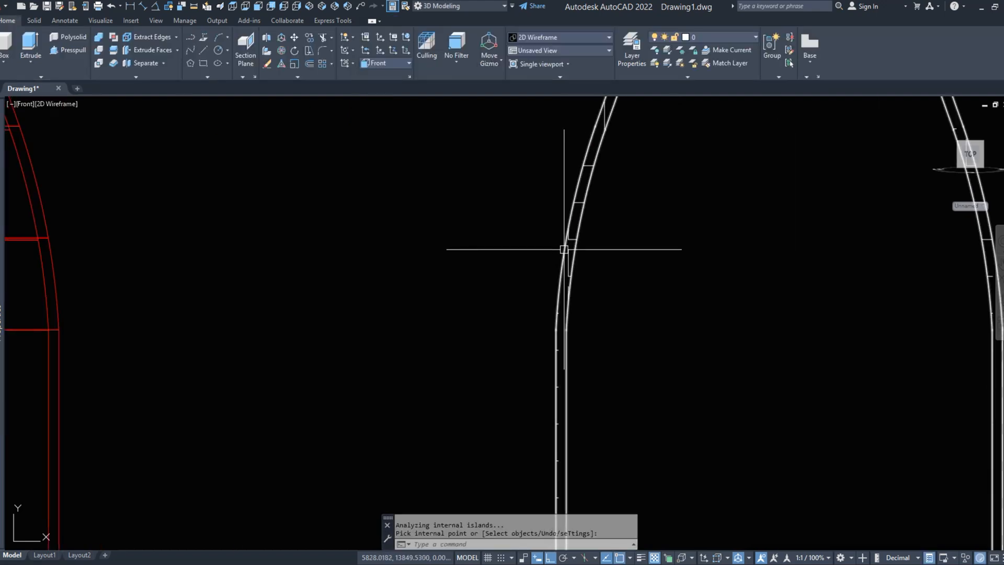
left_click(562, 247)
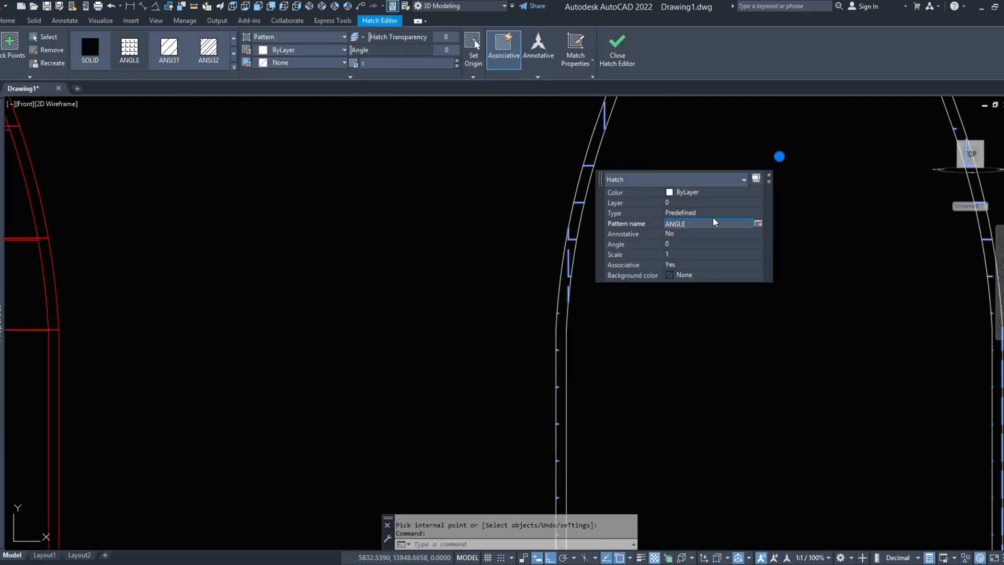
left_click(757, 224)
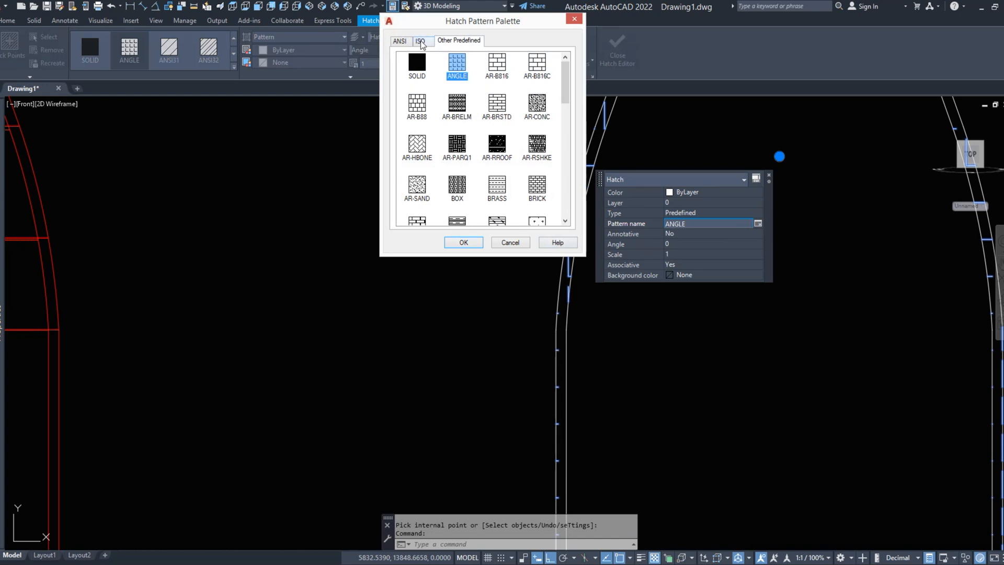
left_click(400, 42)
left_click(419, 42)
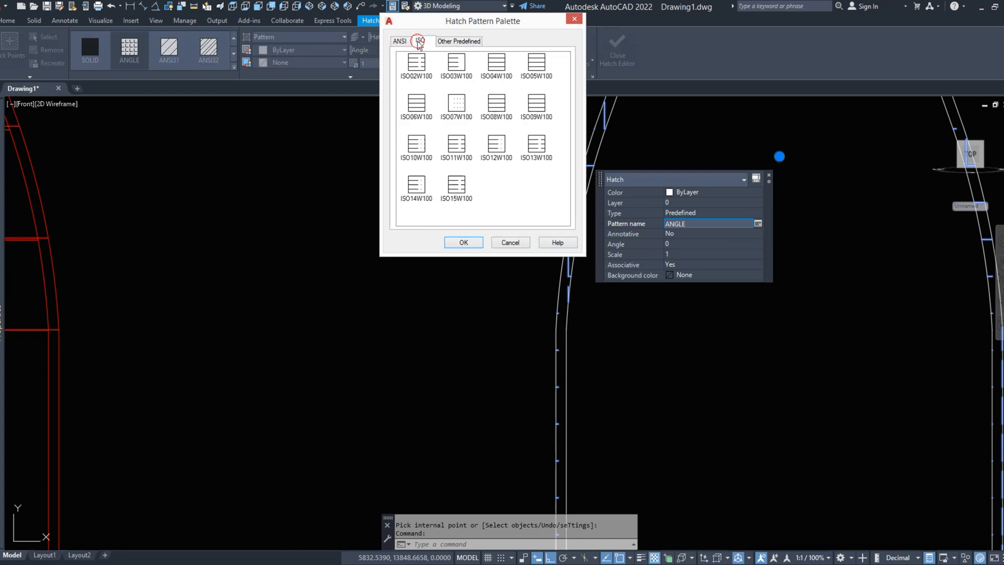
left_click(458, 40)
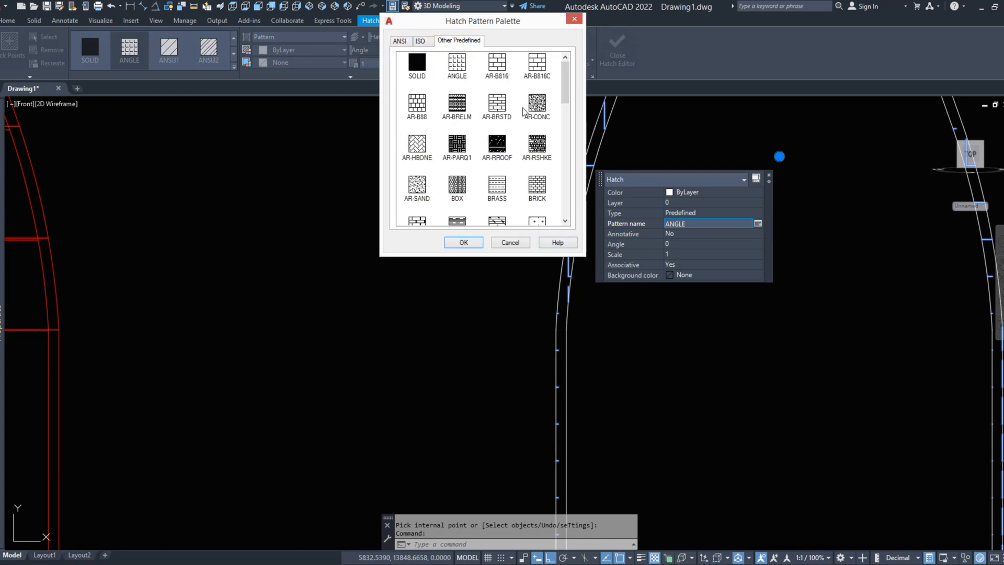
double_click(535, 108)
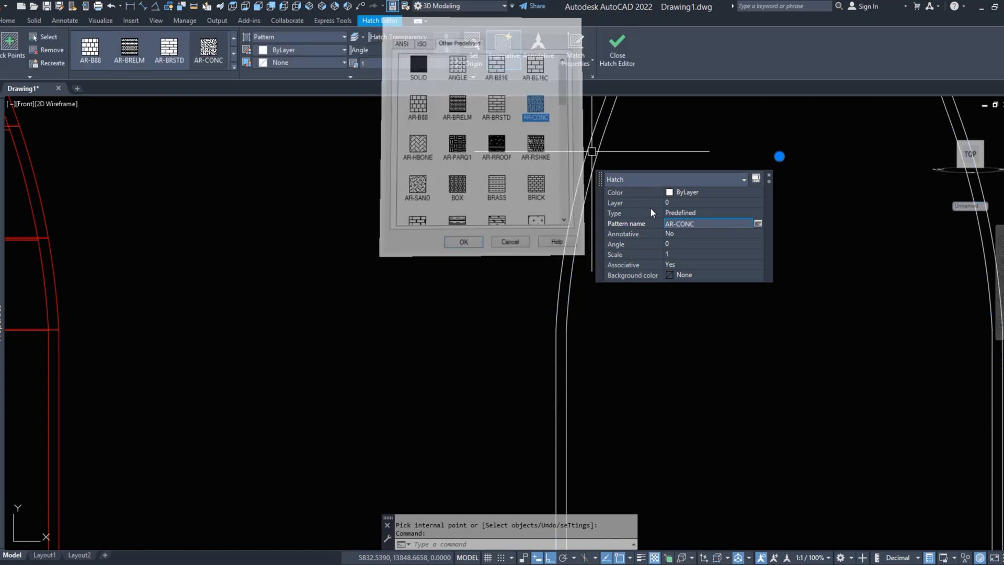
Step: Try scales of 0.1 and 0.01 on the AR-CONC wall hatch
left_click(672, 252)
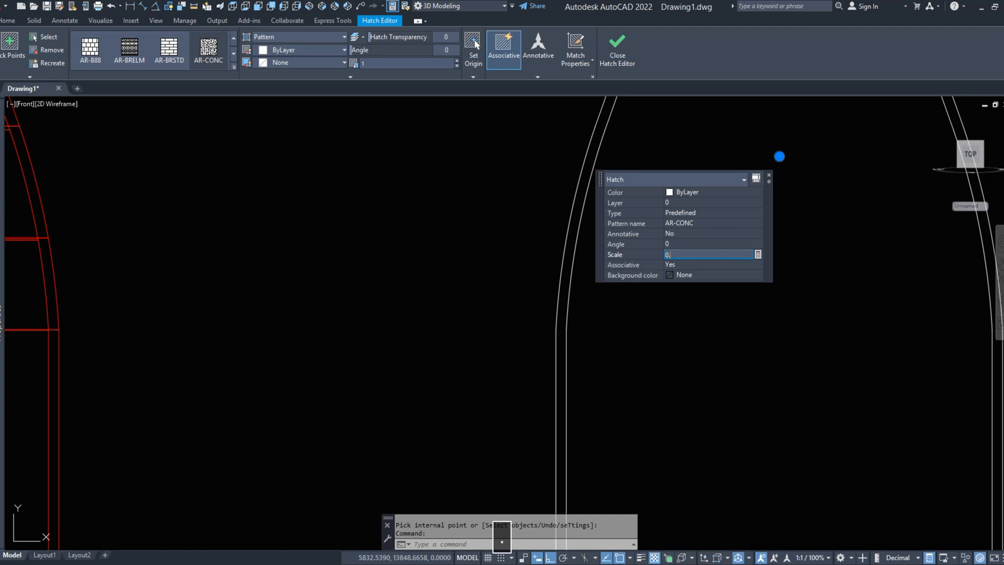
left_click(673, 254)
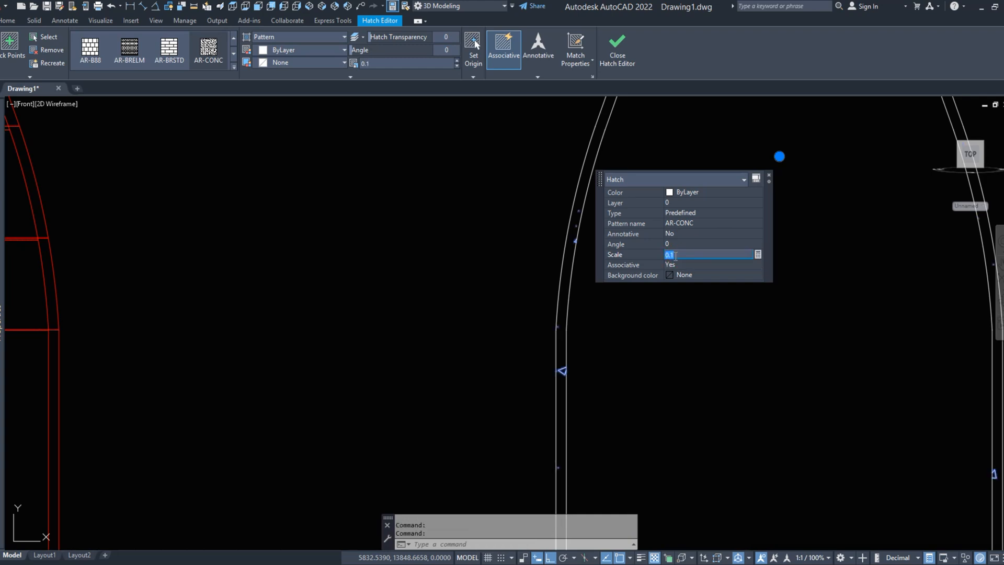
type("0.01")
key("Return")
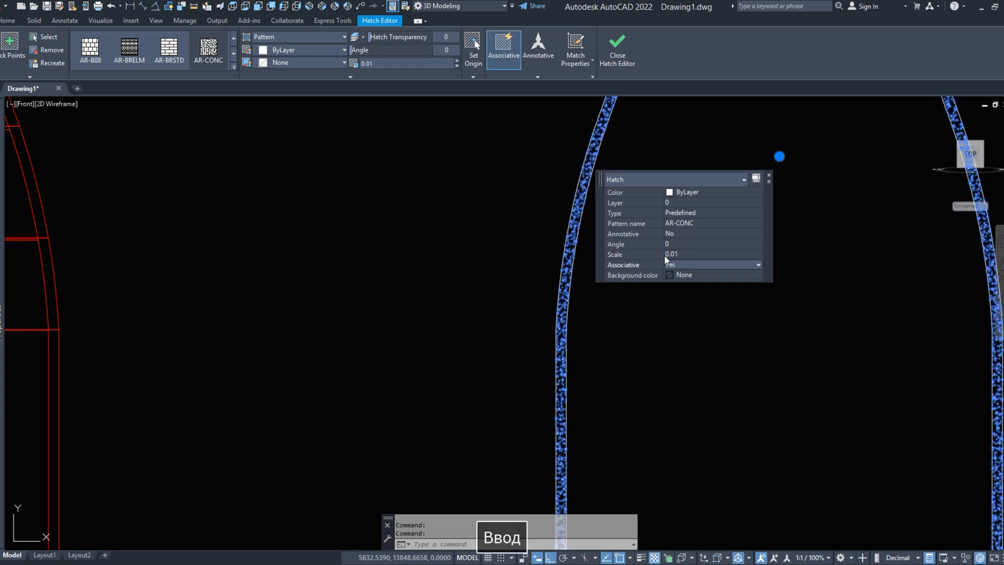
Step: Set the wall hatch's scale to 0.03 and deselect it
left_click(669, 255)
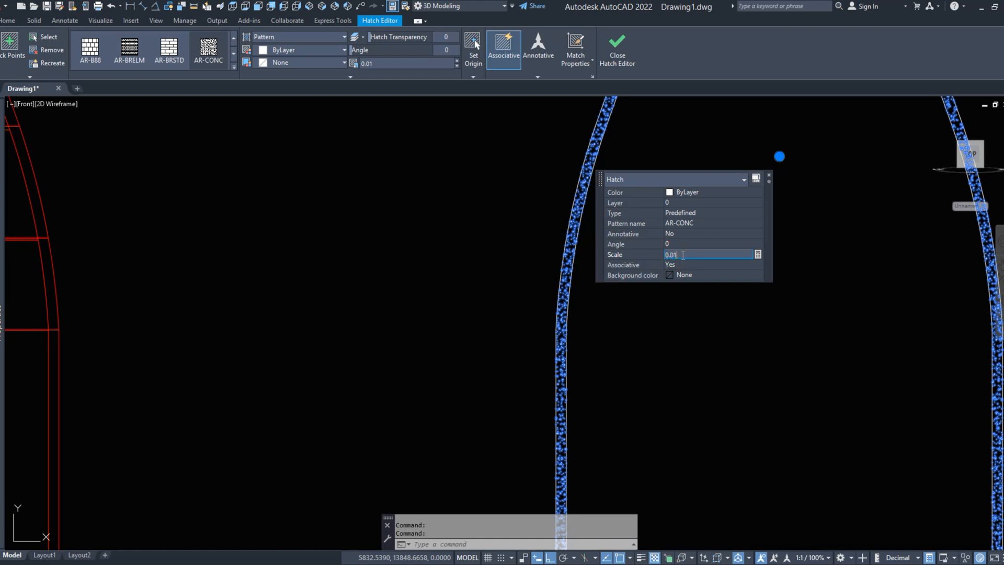
type("0.03")
key("Return")
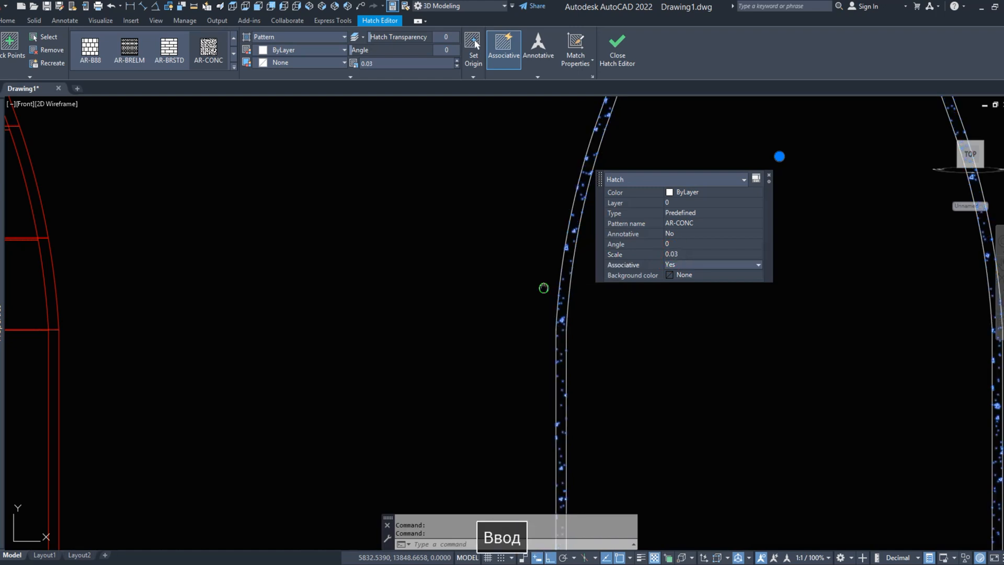
scroll(544, 286, "down", 3)
key("Escape")
scroll(562, 289, "down", 2)
middle_click_drag(639, 289, 568, 335)
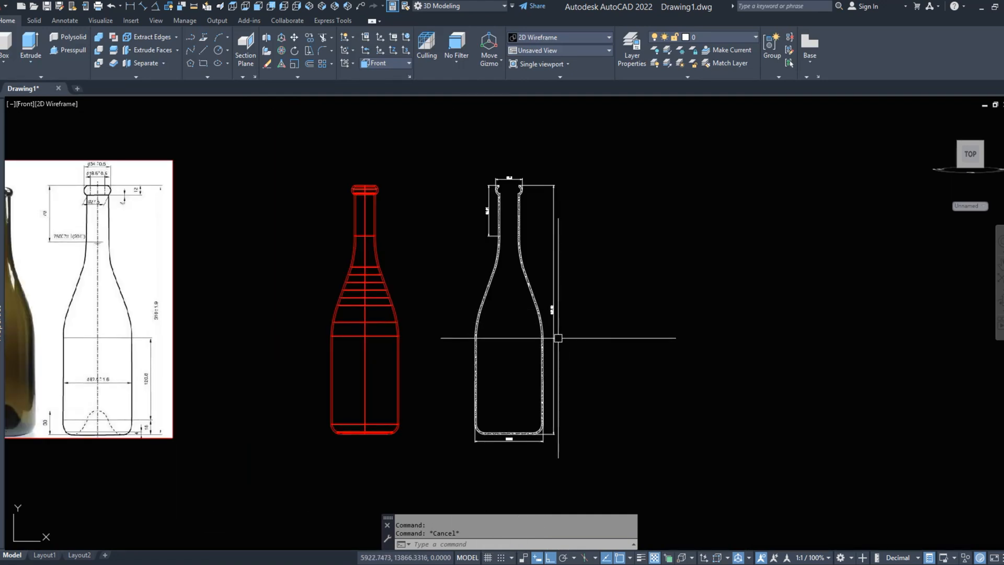
middle_click_drag(581, 295, 706, 302)
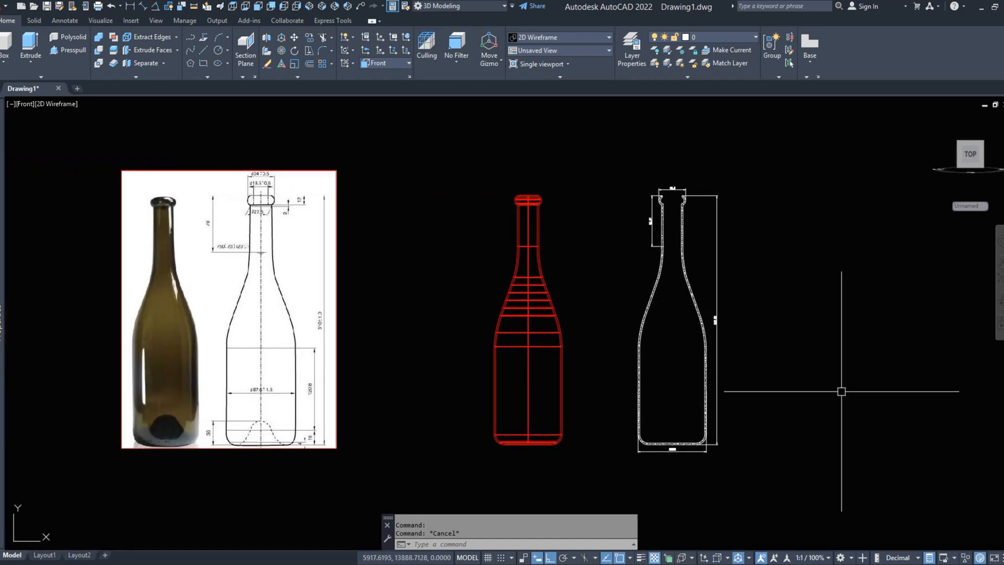